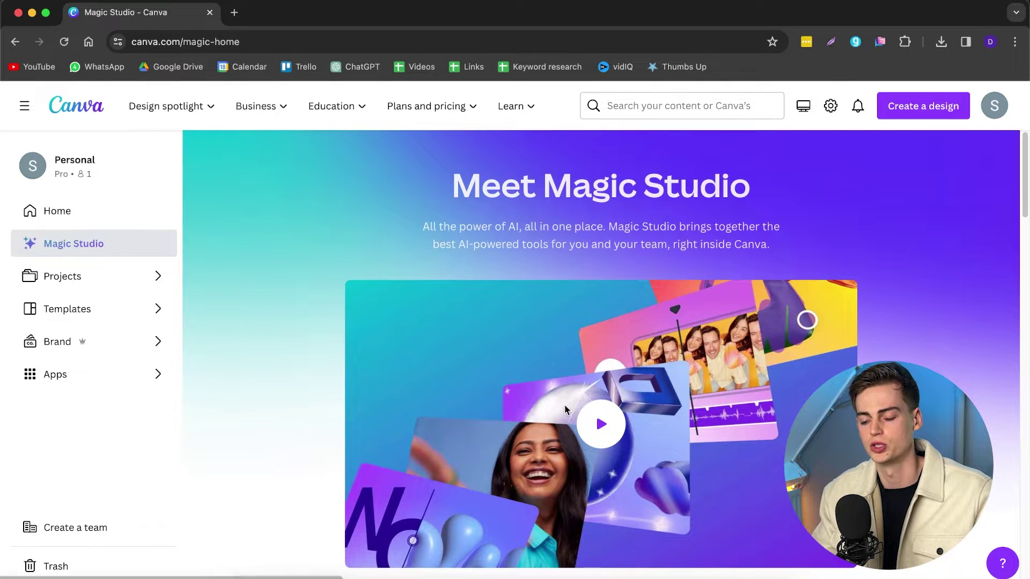
Step: Start a new Mobile Video design from the Magic Design for video card in Magic Studio
{"action": "scroll", "coordinate": [565, 410], "scroll_direction": "down", "scroll_amount": 5}
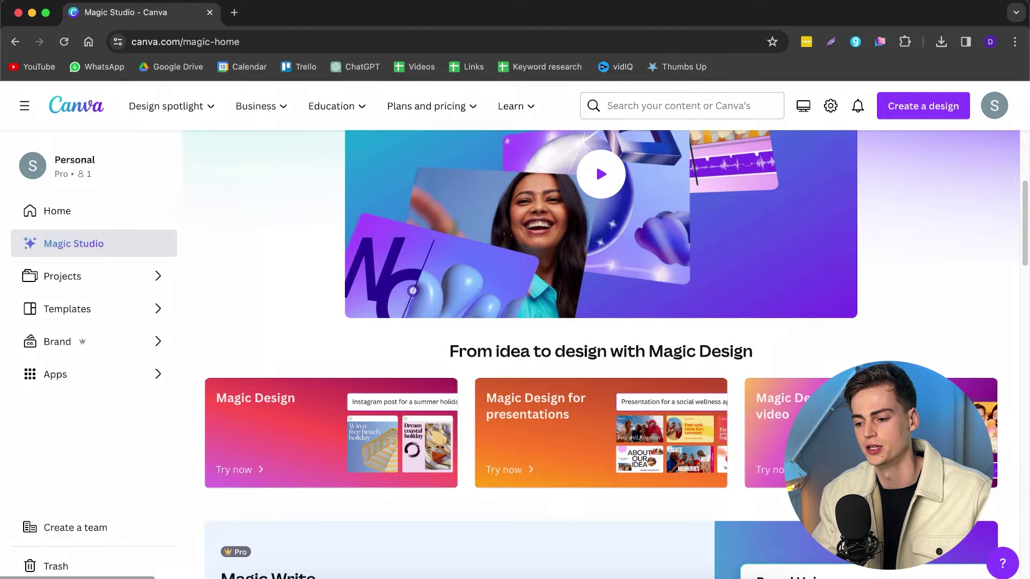
{"action": "left_click", "coordinate": [772, 407]}
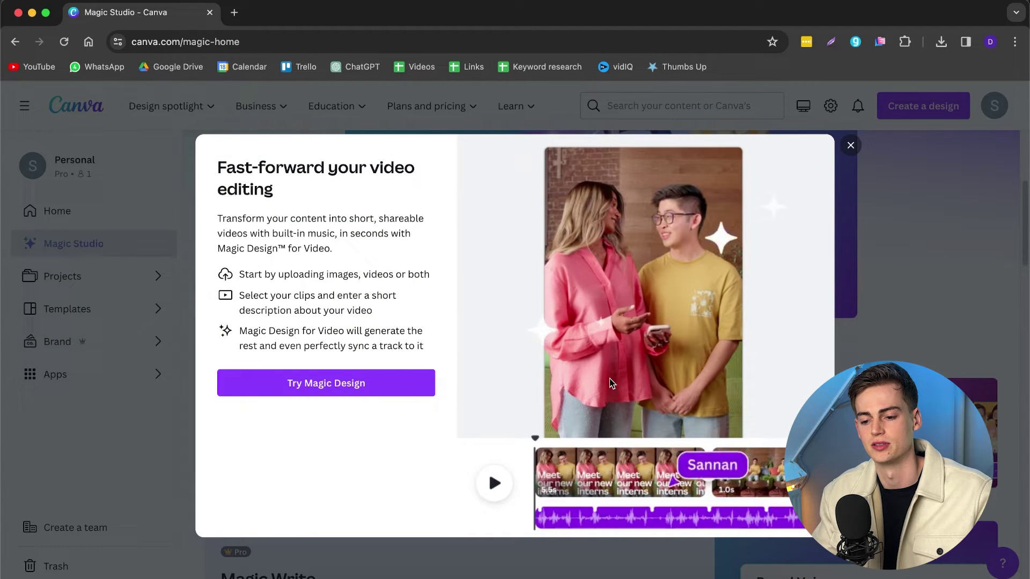
{"action": "left_click", "coordinate": [298, 389]}
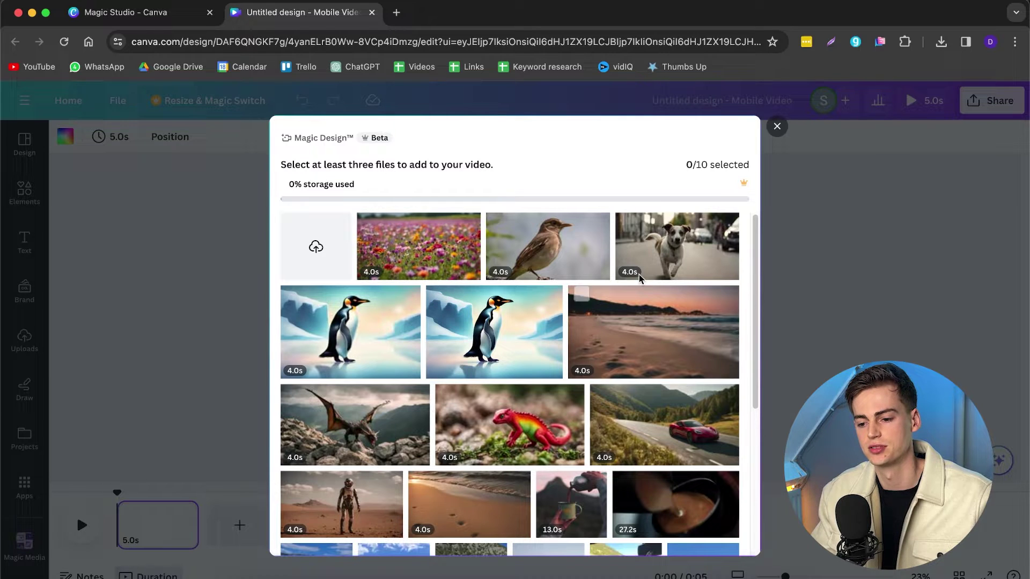
Step: Select six clips: 2.0s pool, 8.5s driving, 3.5s coastal town, 4.7s dirt road, 1.9s and 2.9s mountain
{"action": "scroll", "coordinate": [626, 347], "scroll_direction": "down", "scroll_amount": 5}
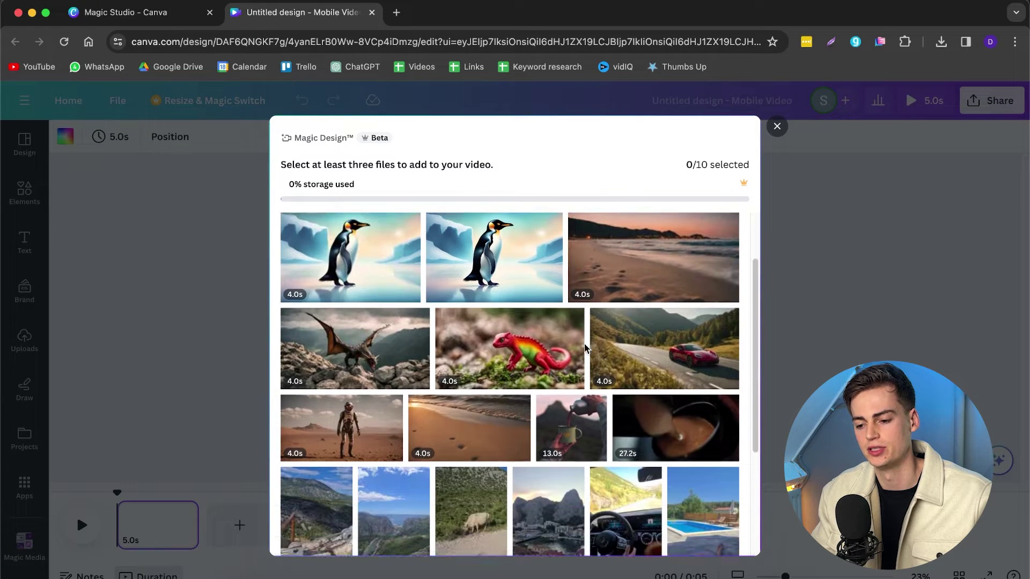
{"action": "scroll", "coordinate": [604, 346], "scroll_direction": "down", "scroll_amount": 2}
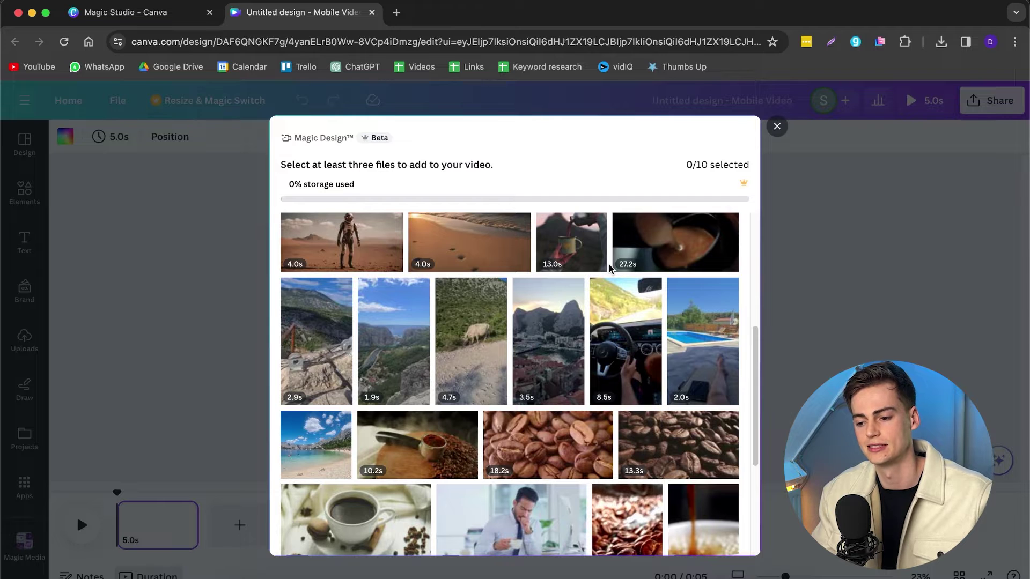
{"action": "scroll", "coordinate": [558, 316], "scroll_direction": "up", "scroll_amount": 3}
{"action": "scroll", "coordinate": [536, 329], "scroll_direction": "down", "scroll_amount": 2}
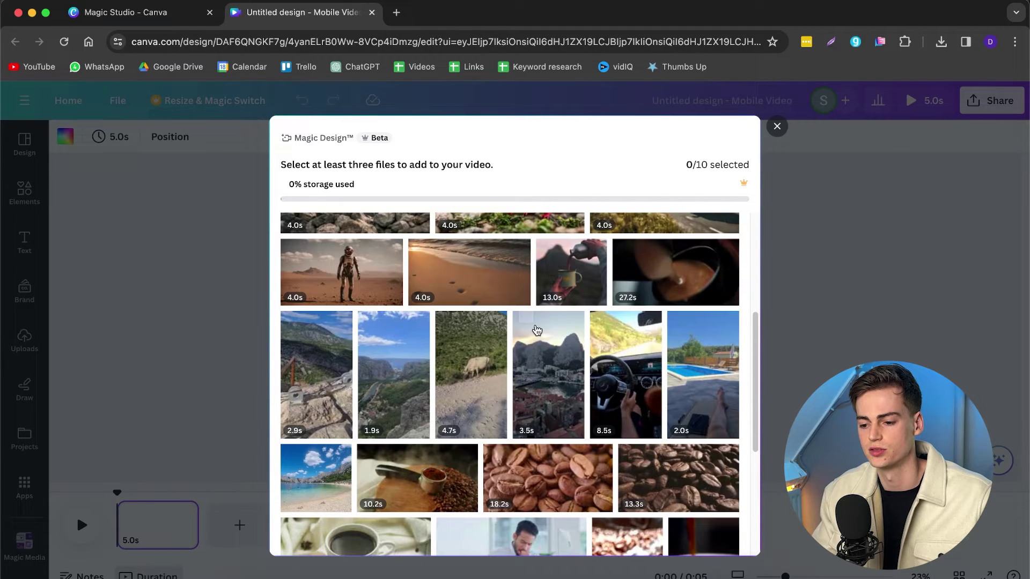
{"action": "left_click", "coordinate": [680, 324]}
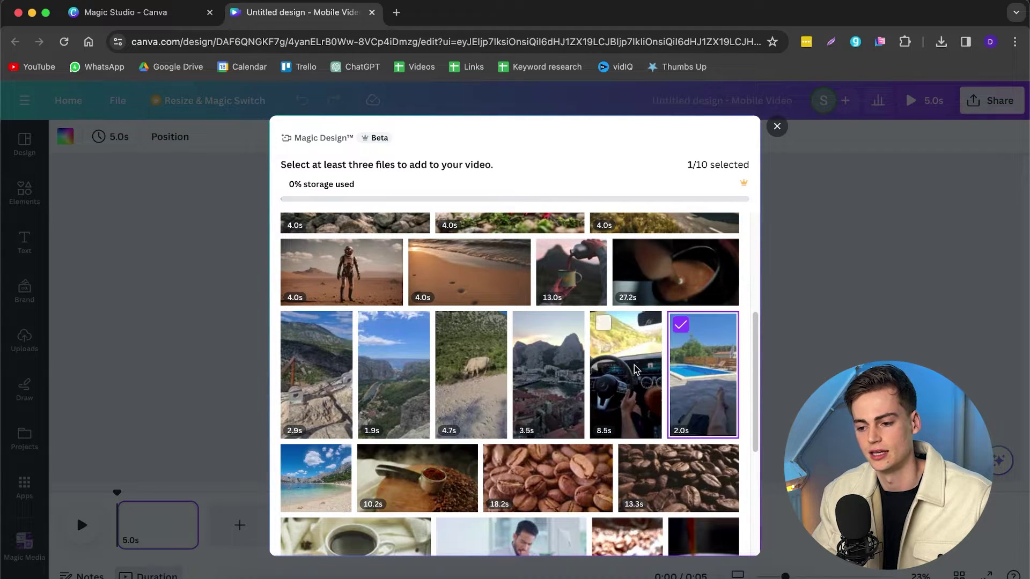
{"action": "left_click", "coordinate": [617, 342]}
{"action": "left_click", "coordinate": [552, 370]}
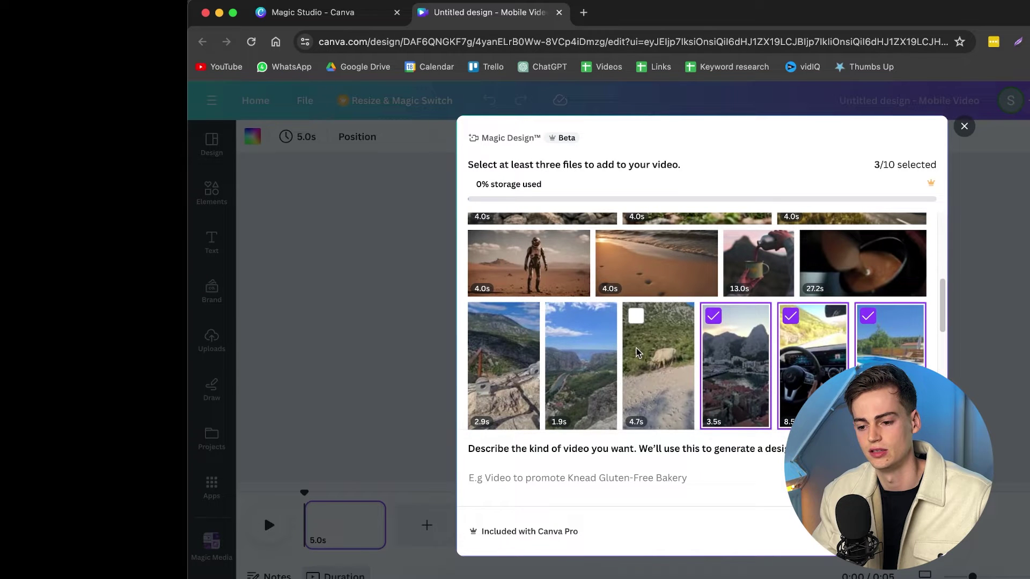
{"action": "left_click", "coordinate": [457, 356]}
{"action": "left_click", "coordinate": [583, 357]}
{"action": "left_click", "coordinate": [504, 354]}
Step: Check the upload tile for more files, cancel it, and review the 6/10 selection
{"action": "scroll", "coordinate": [507, 322], "scroll_direction": "up", "scroll_amount": 10}
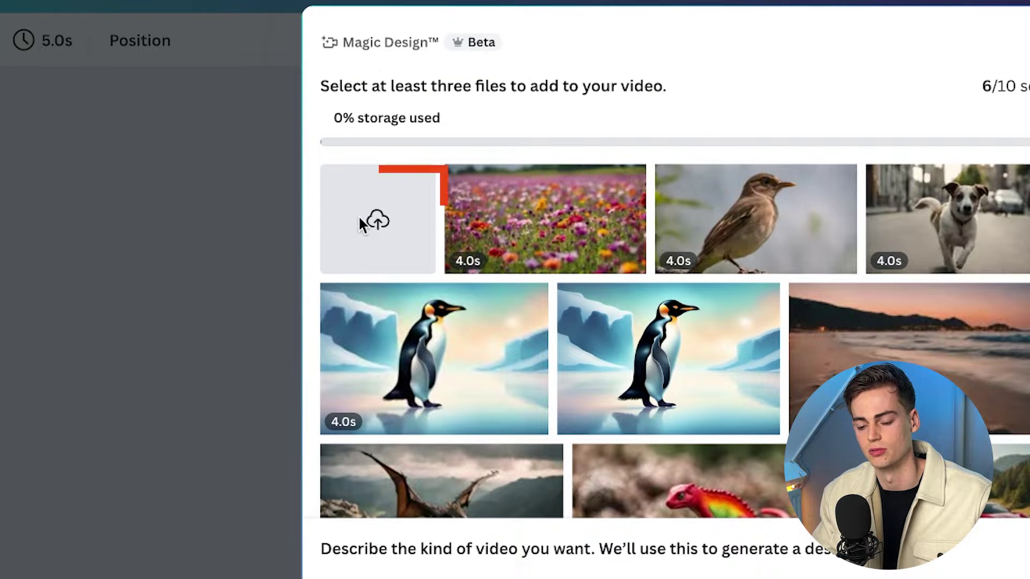
{"action": "left_click", "coordinate": [360, 220]}
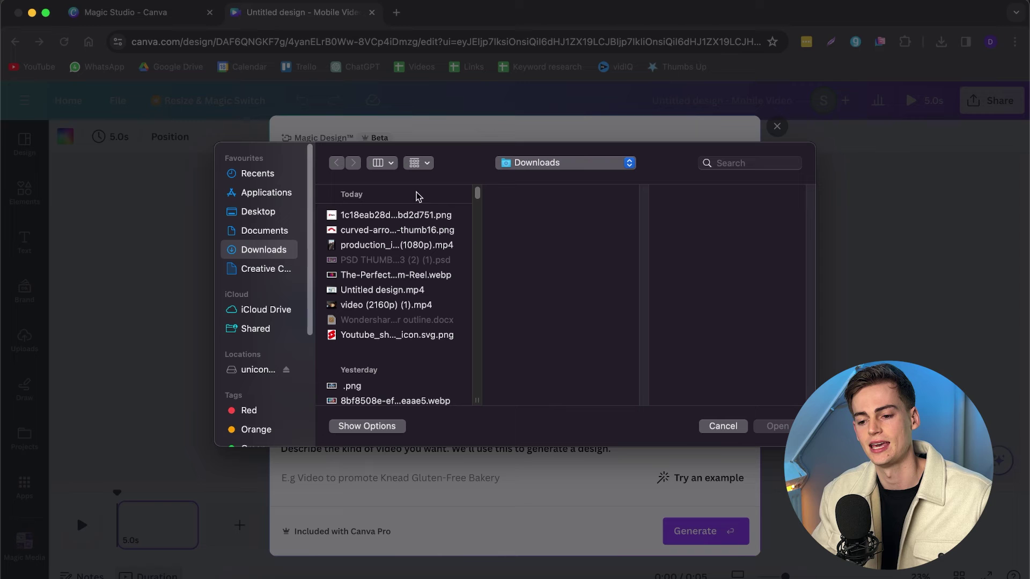
{"action": "left_click", "coordinate": [722, 426]}
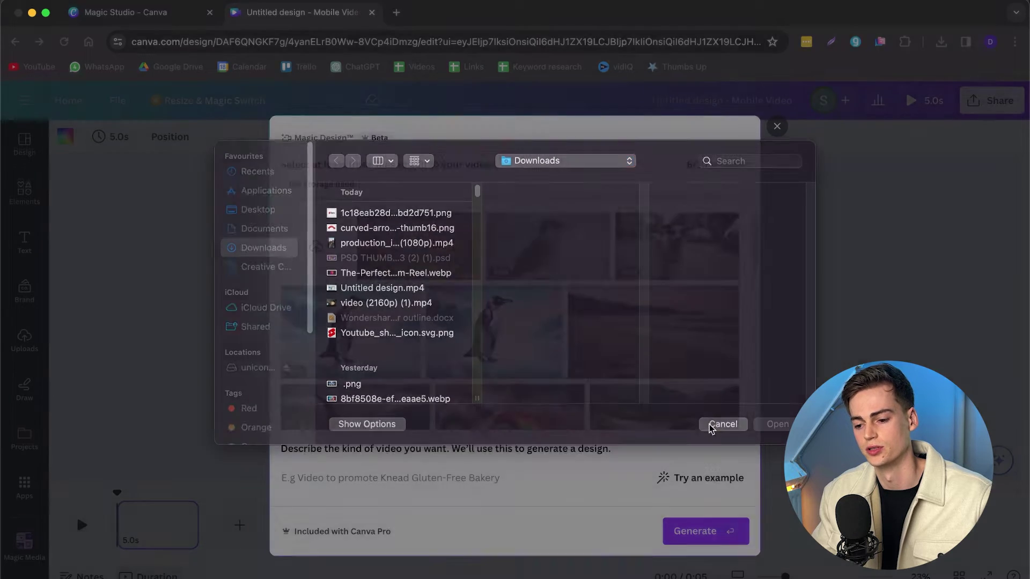
{"action": "scroll", "coordinate": [598, 341], "scroll_direction": "down", "scroll_amount": 1}
{"action": "scroll", "coordinate": [403, 325], "scroll_direction": "down", "scroll_amount": 1}
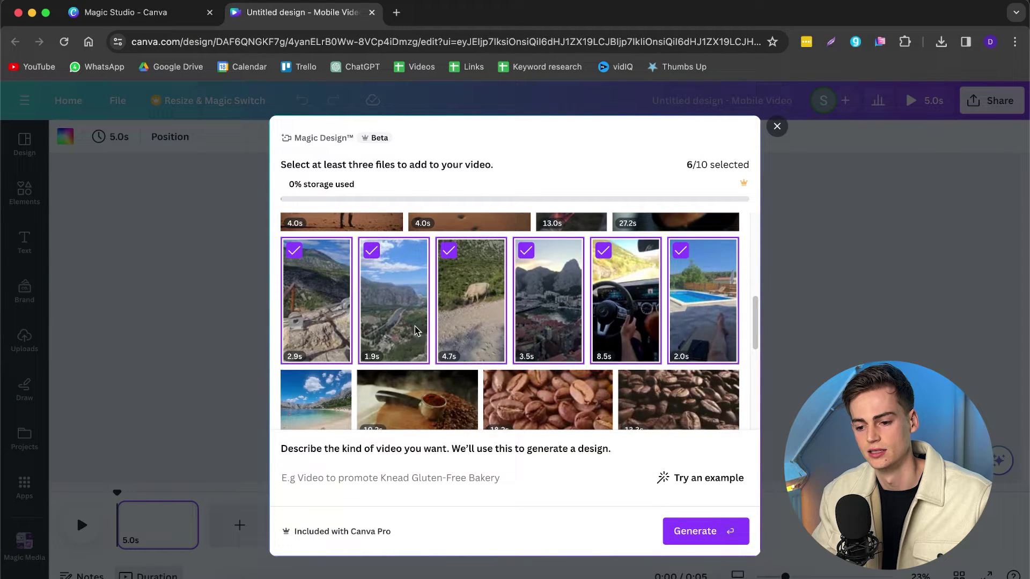
{"action": "scroll", "coordinate": [537, 376], "scroll_direction": "up", "scroll_amount": 2}
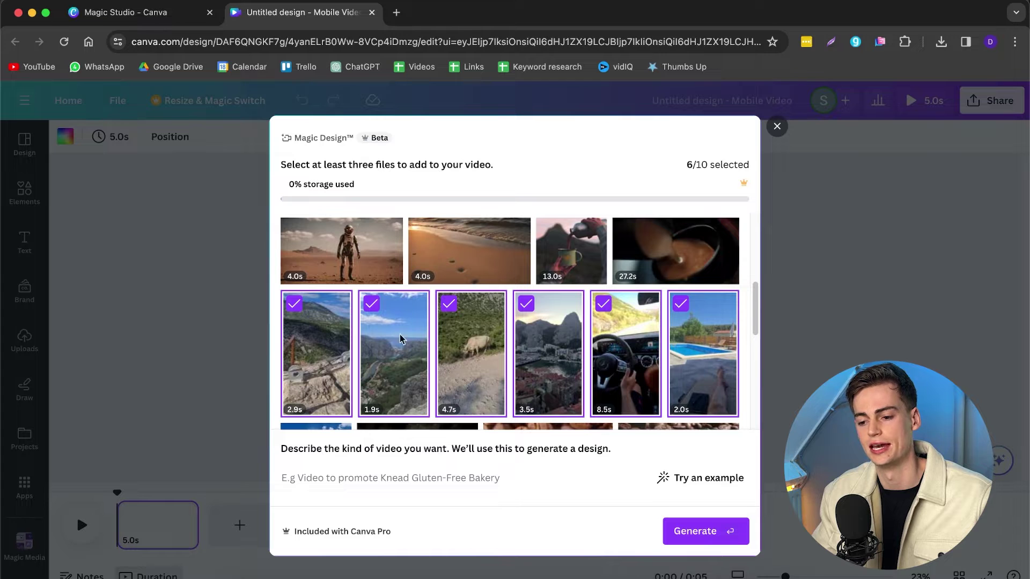
{"action": "scroll", "coordinate": [614, 353], "scroll_direction": "down", "scroll_amount": 1}
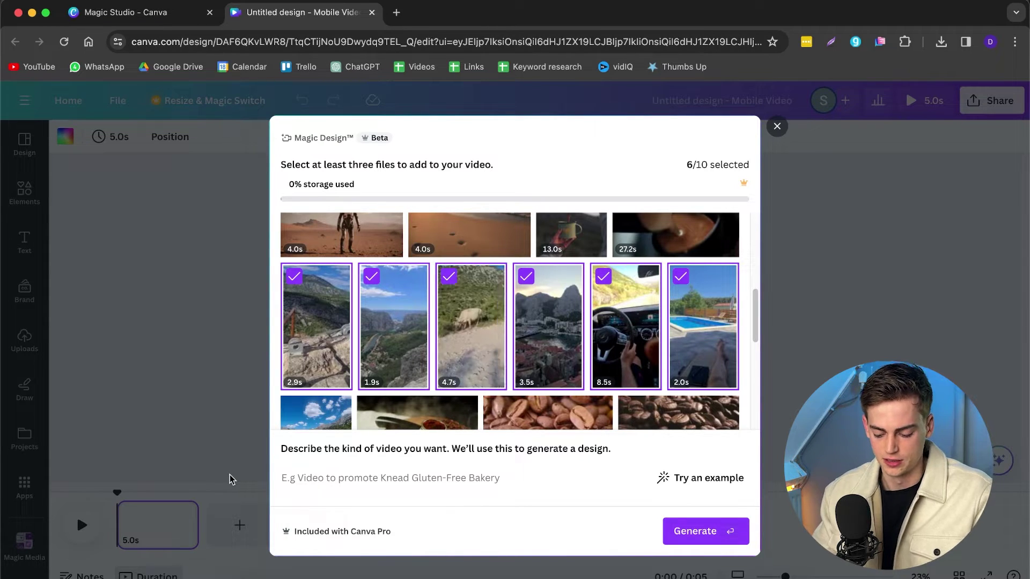
Step: Generate the video with the prompt 'Create a fun travel video from my footage'
{"action": "type", "text": "Create a fun travel video from my footage"}
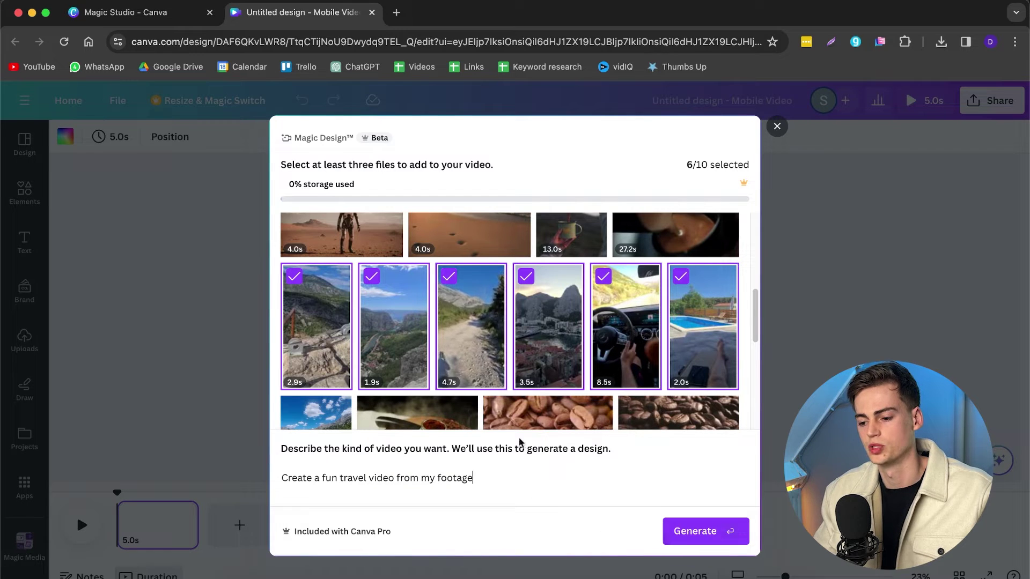
{"action": "left_click", "coordinate": [708, 539]}
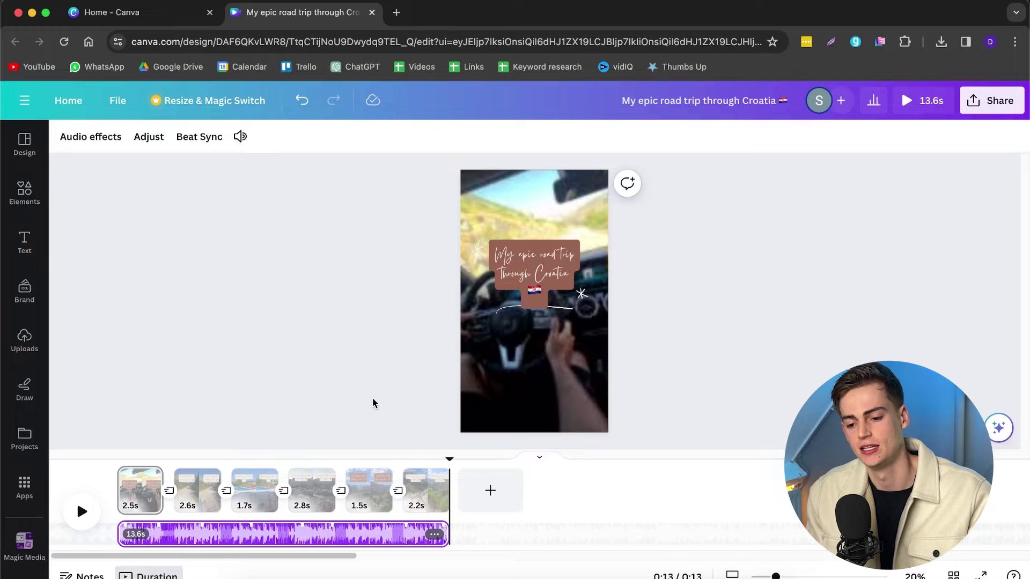
{"action": "left_click", "coordinate": [194, 506]}
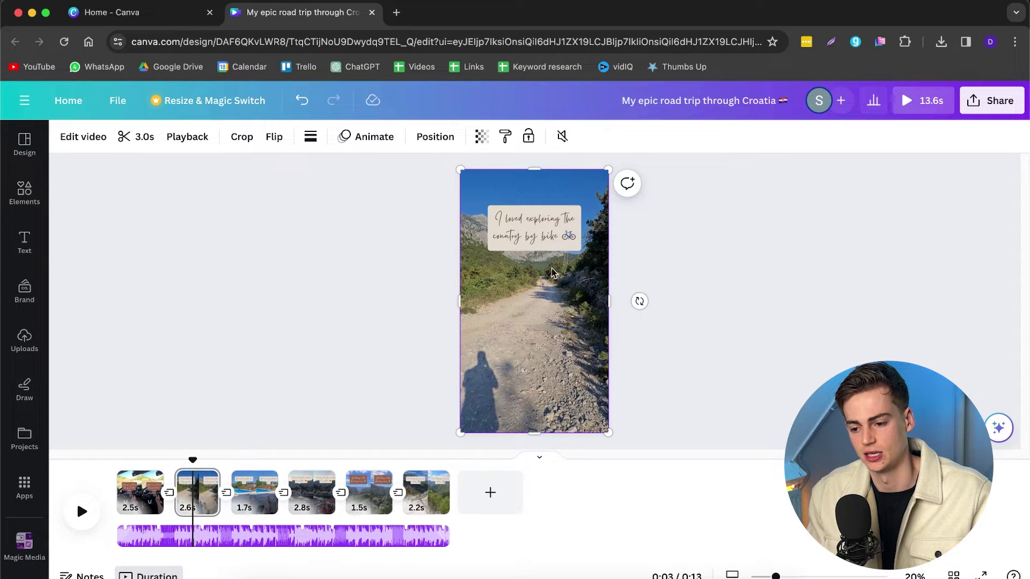
{"action": "left_click", "coordinate": [248, 502]}
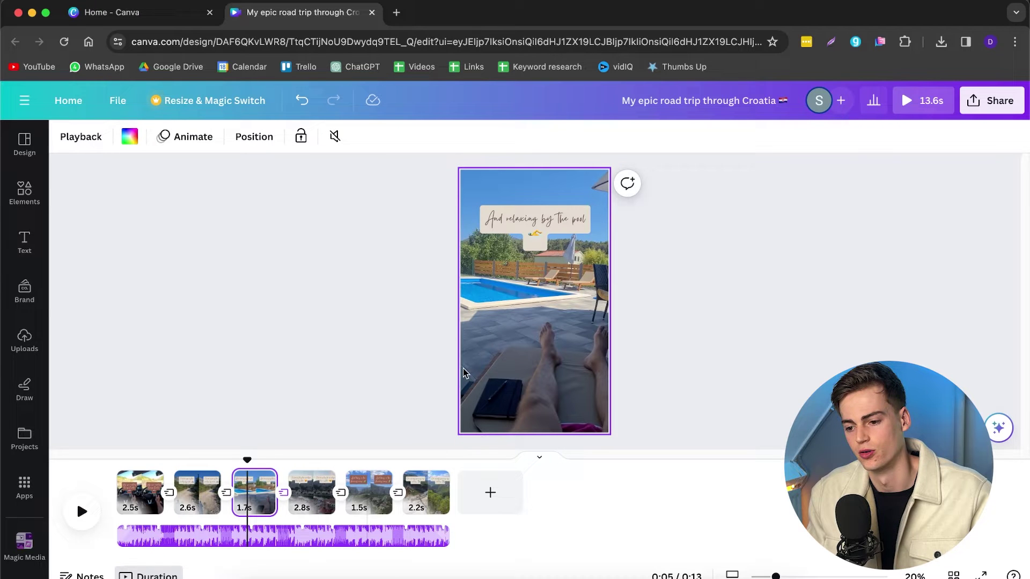
{"action": "left_click", "coordinate": [313, 491]}
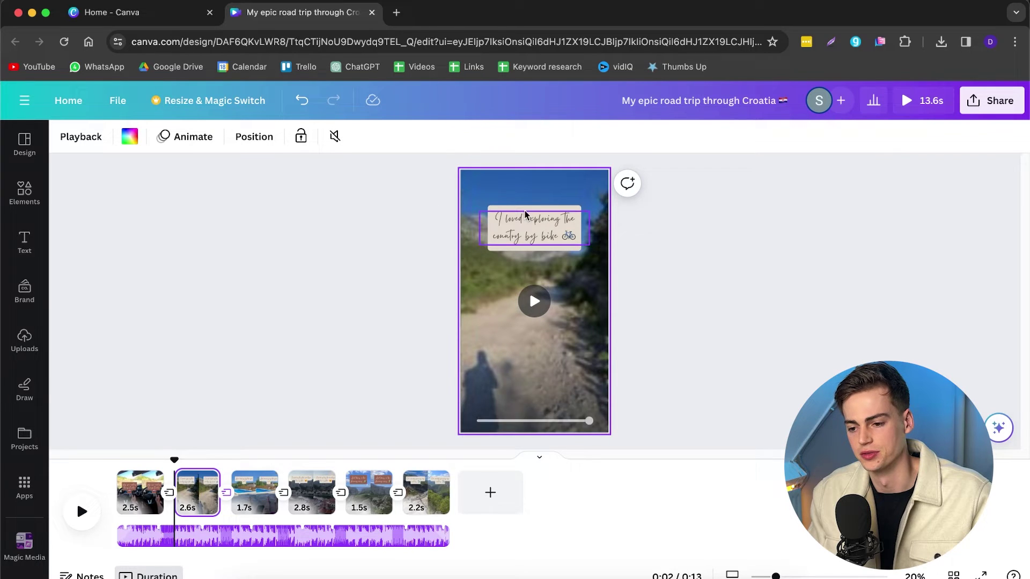
Step: Select the bike caption and try the Archivo Black and Anonymous Pro fonts on it
{"action": "left_click_drag", "start_coordinate": [776, 575], "coordinate": [810, 576]}
{"action": "scroll", "coordinate": [583, 311], "scroll_direction": "up", "scroll_amount": 5}
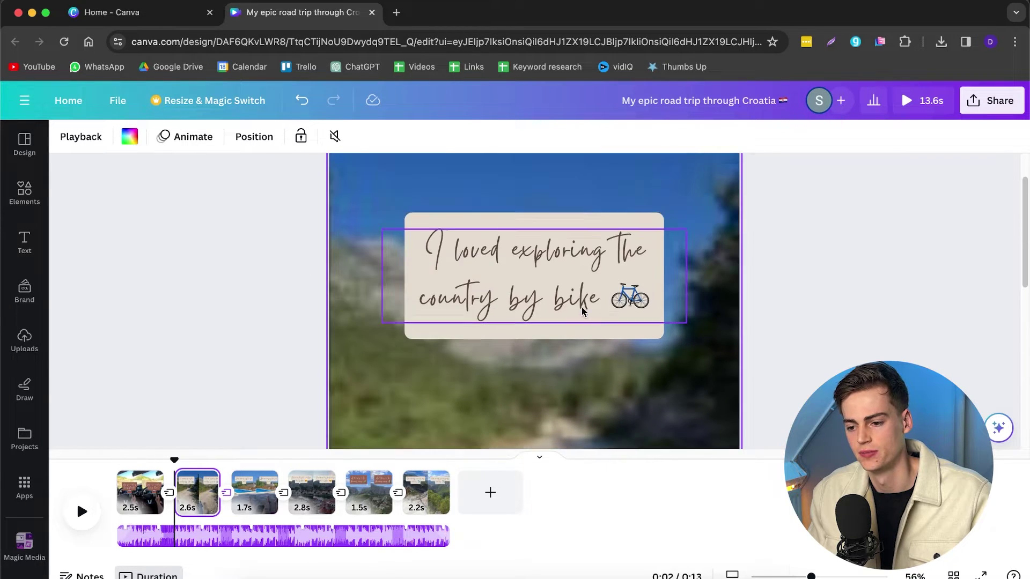
{"action": "left_click", "coordinate": [534, 271]}
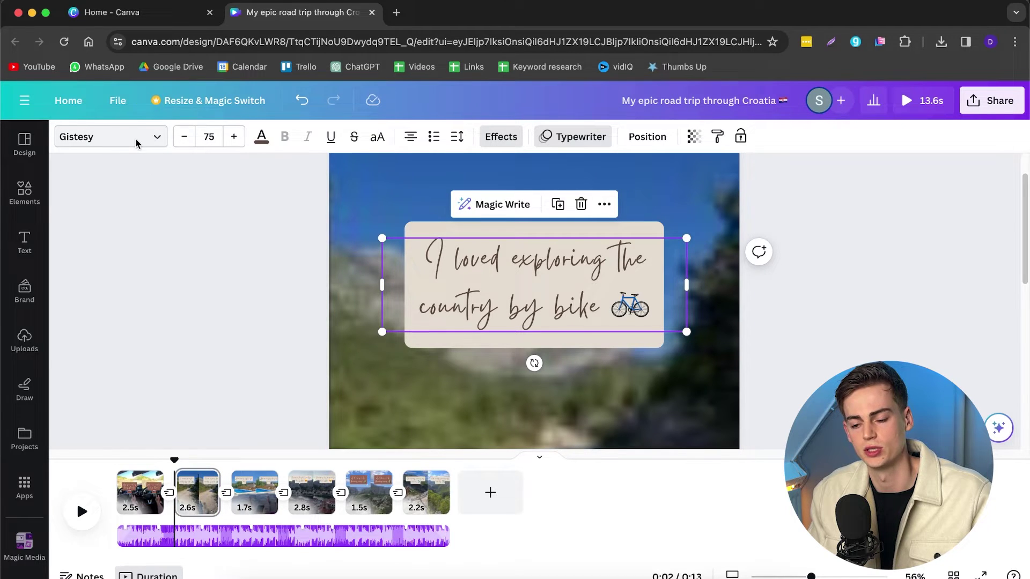
{"action": "left_click", "coordinate": [149, 142]}
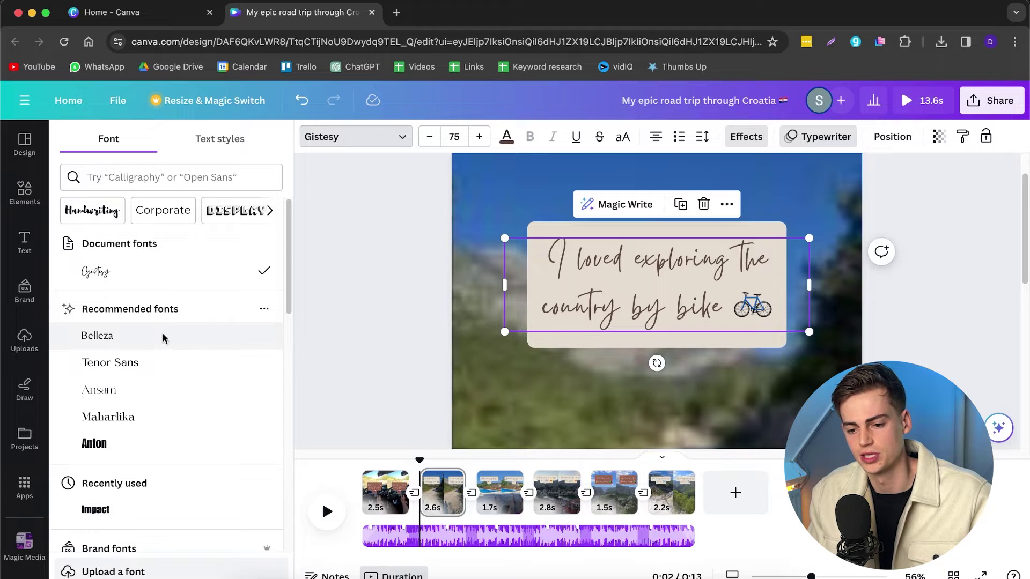
{"action": "scroll", "coordinate": [222, 345], "scroll_direction": "down", "scroll_amount": 4}
{"action": "scroll", "coordinate": [138, 406], "scroll_direction": "down", "scroll_amount": 3}
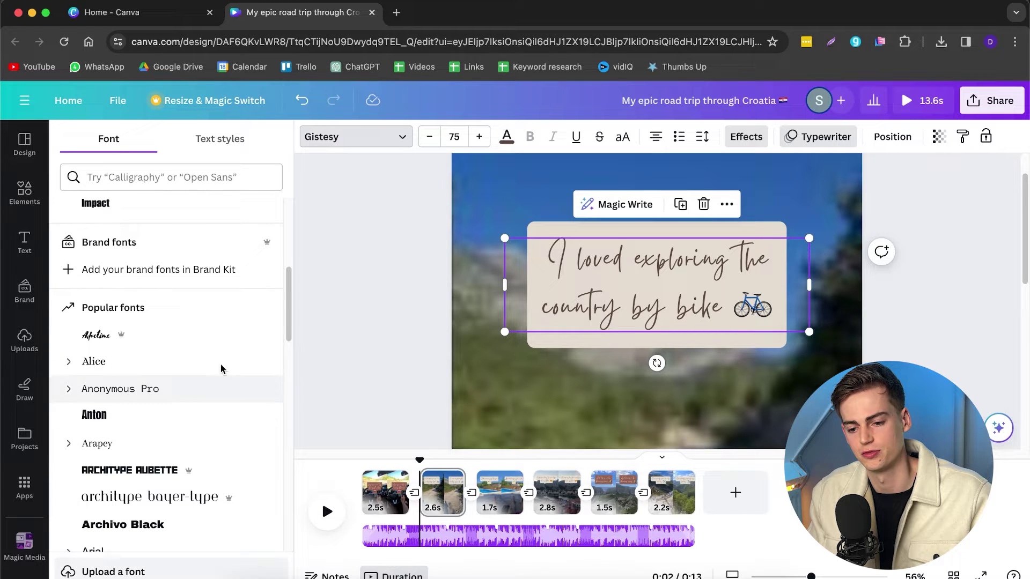
{"action": "scroll", "coordinate": [160, 361], "scroll_direction": "up", "scroll_amount": 3}
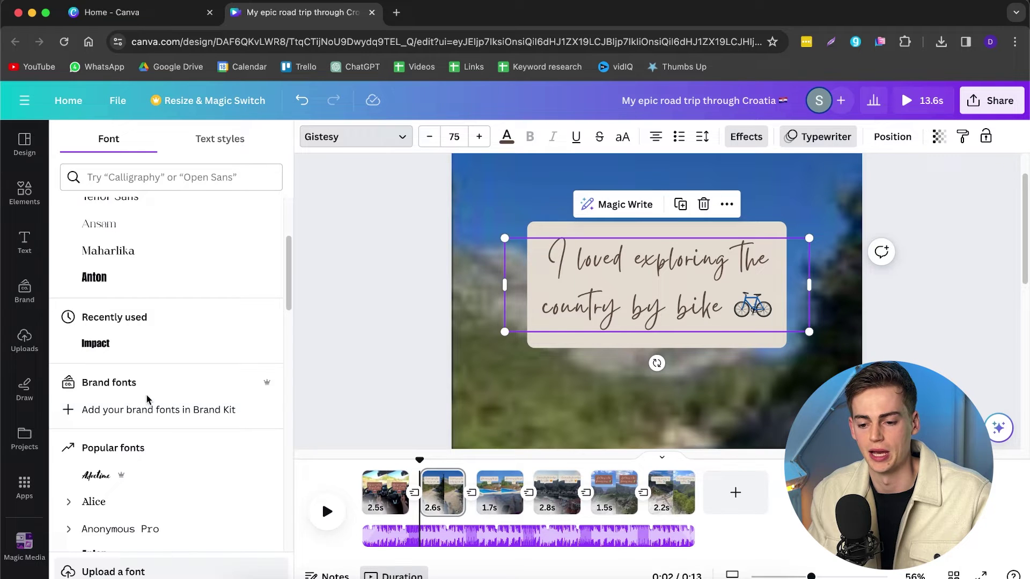
{"action": "scroll", "coordinate": [156, 409], "scroll_direction": "down", "scroll_amount": 2}
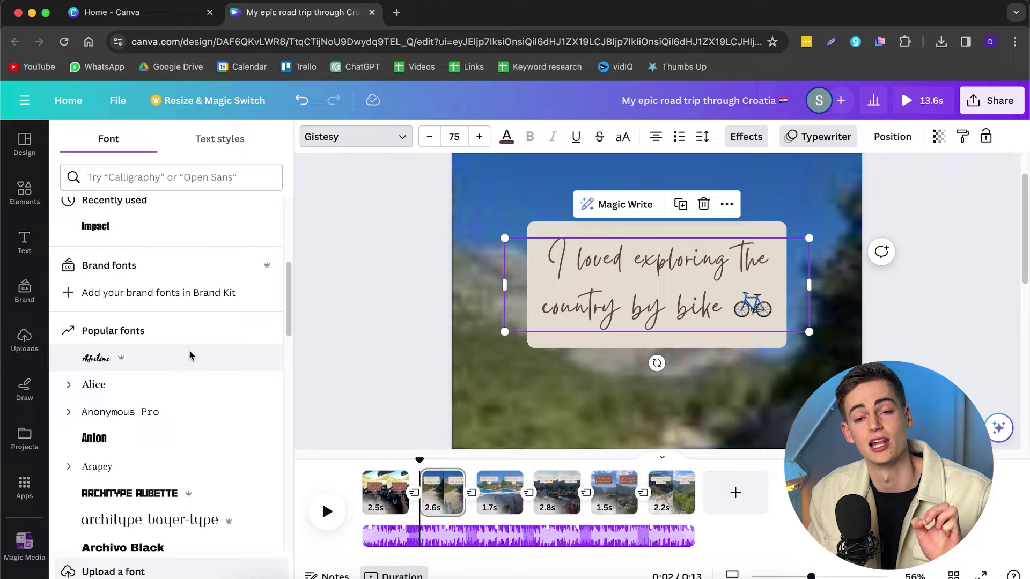
{"action": "scroll", "coordinate": [185, 376], "scroll_direction": "down", "scroll_amount": 3}
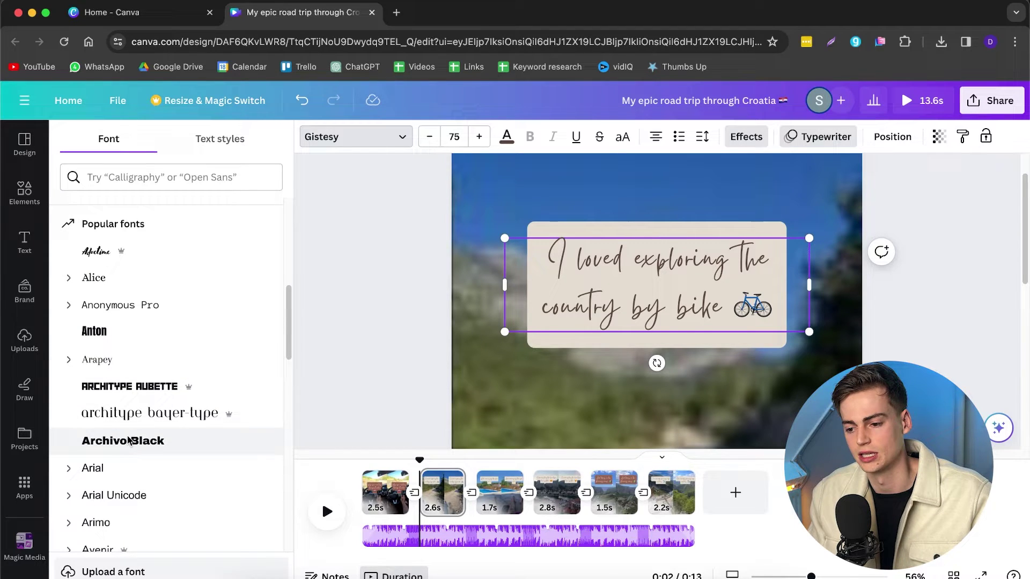
{"action": "left_click", "coordinate": [129, 440]}
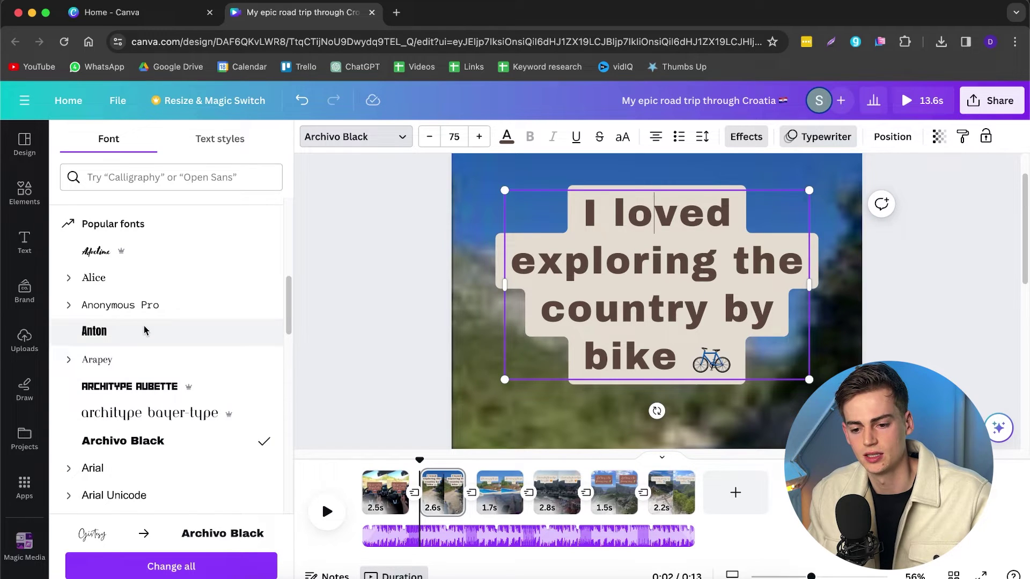
{"action": "left_click", "coordinate": [140, 304]}
{"action": "scroll", "coordinate": [112, 338], "scroll_direction": "up", "scroll_amount": 1}
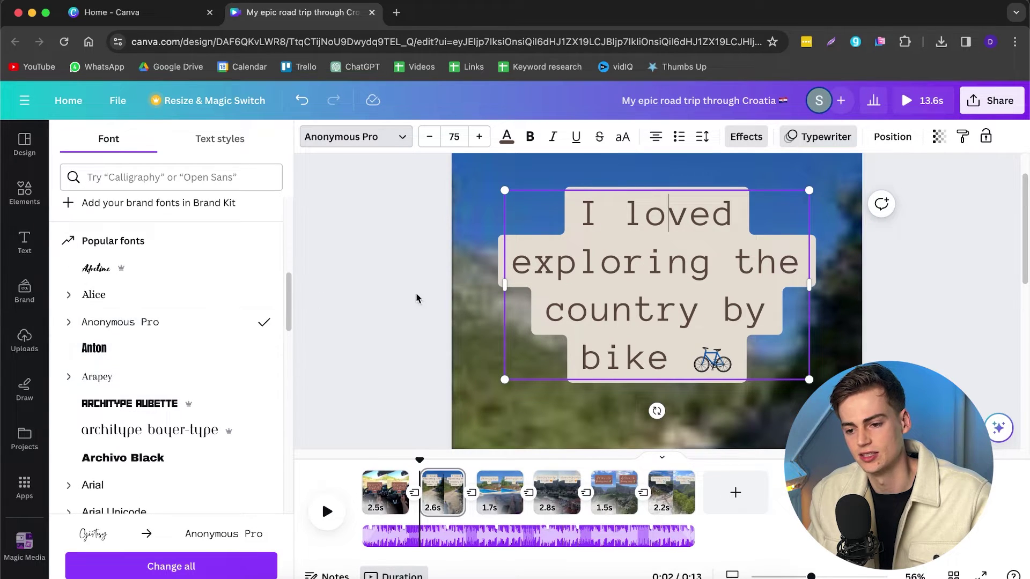
Step: Reduce the caption to size 72, centre-align it, and set the font to Impact
{"action": "left_click", "coordinate": [427, 140]}
{"action": "left_click", "coordinate": [428, 140]}
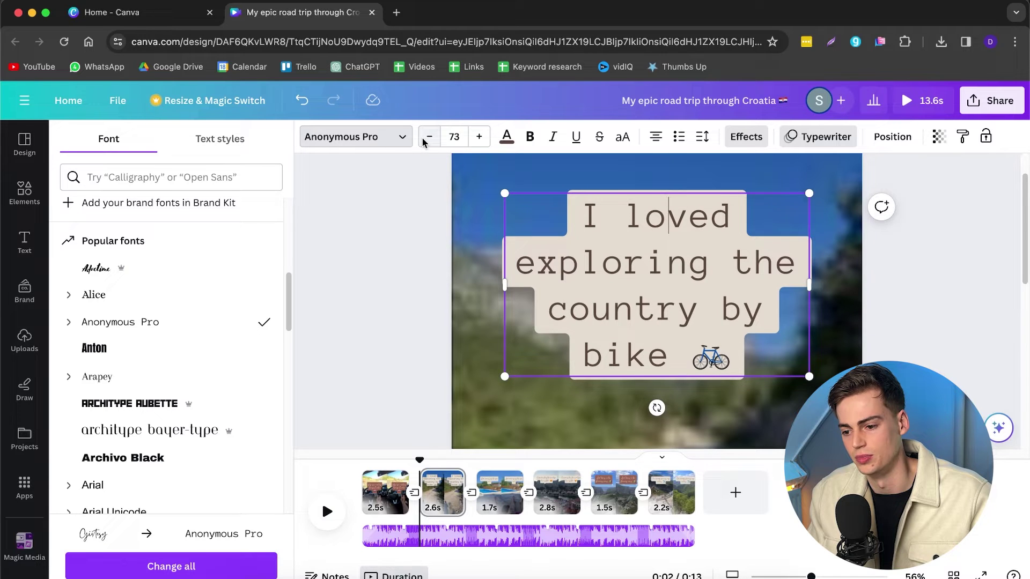
{"action": "left_click", "coordinate": [429, 141]}
{"action": "left_click", "coordinate": [655, 138]}
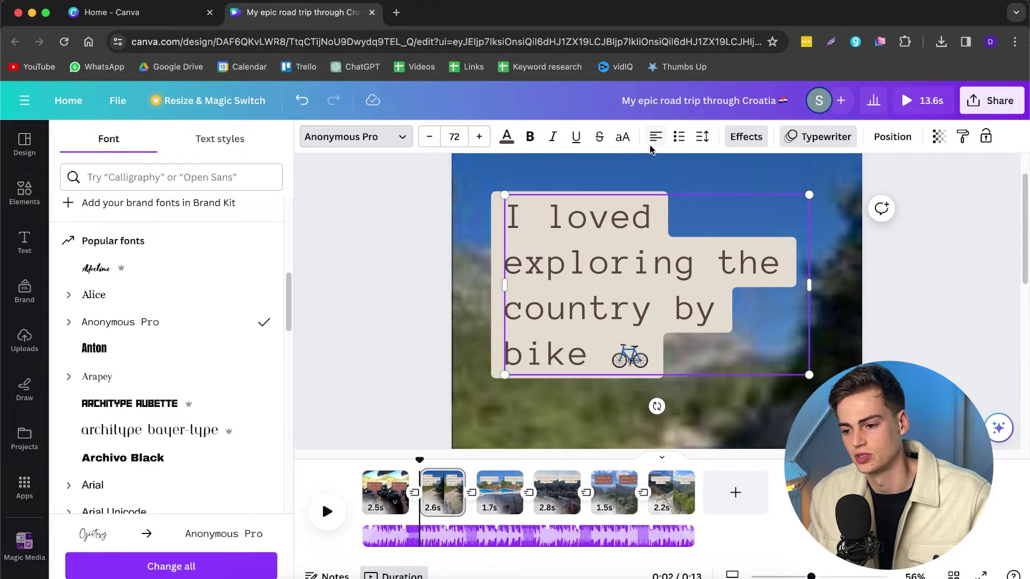
{"action": "left_click", "coordinate": [653, 140]}
{"action": "left_click", "coordinate": [654, 141]}
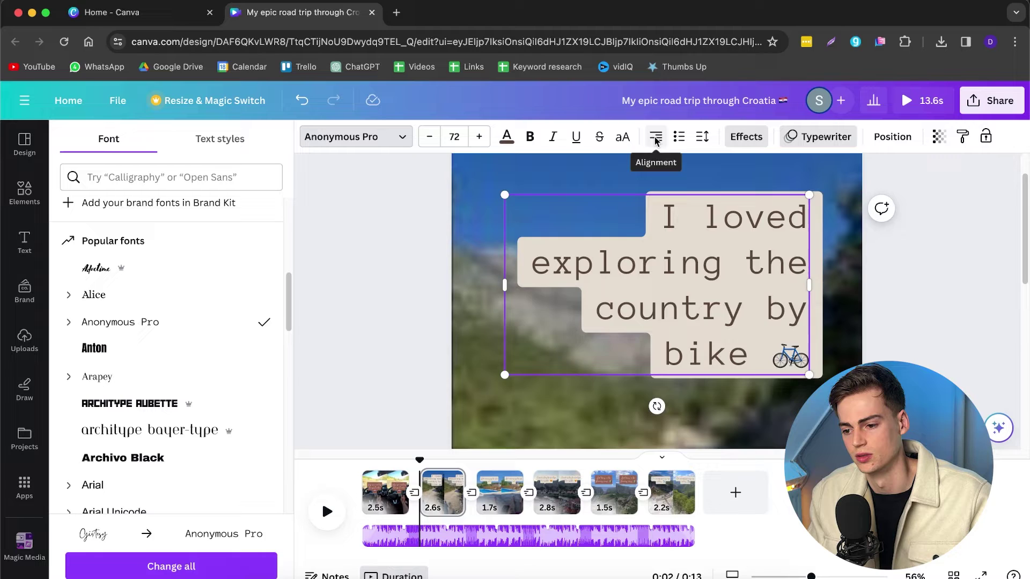
{"action": "left_click", "coordinate": [655, 140]}
{"action": "left_click", "coordinate": [654, 140]}
{"action": "scroll", "coordinate": [154, 288], "scroll_direction": "up", "scroll_amount": 5}
{"action": "left_click", "coordinate": [102, 321]}
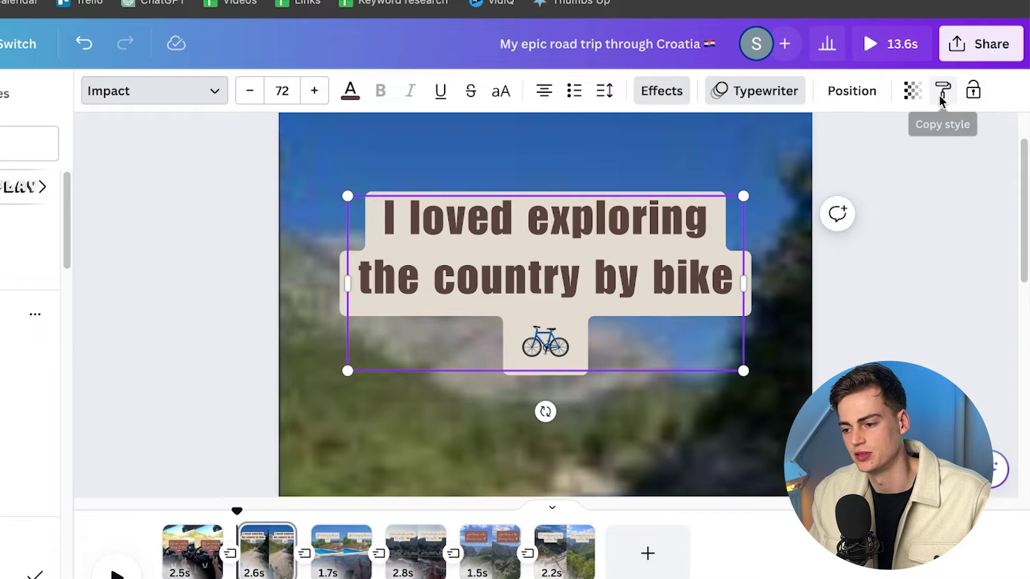
Step: Copy the bike caption's Impact style onto the pool, Kotor and stunning-views captions
{"action": "left_click", "coordinate": [942, 91]}
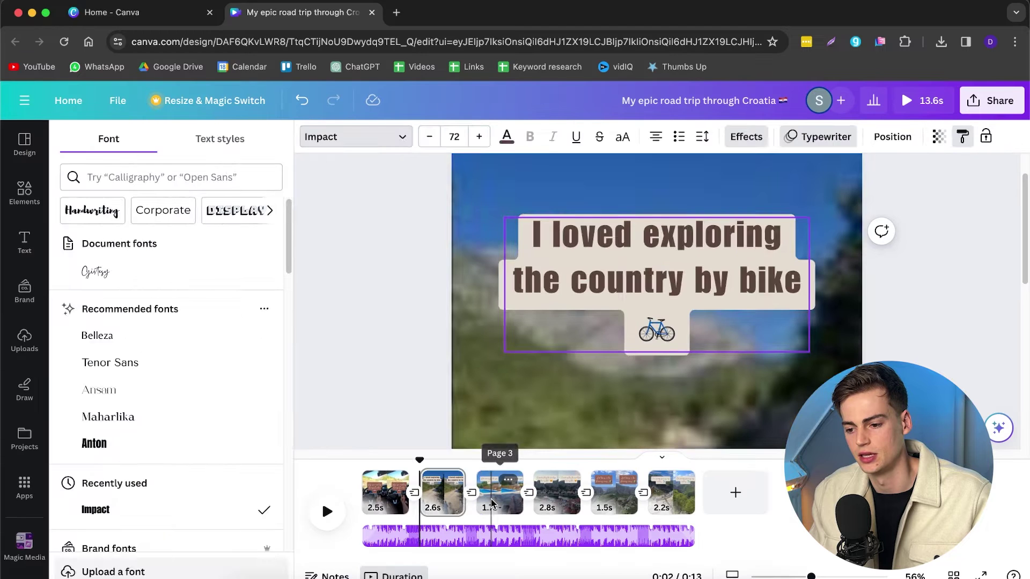
{"action": "left_click", "coordinate": [341, 549]}
{"action": "left_click", "coordinate": [647, 263]}
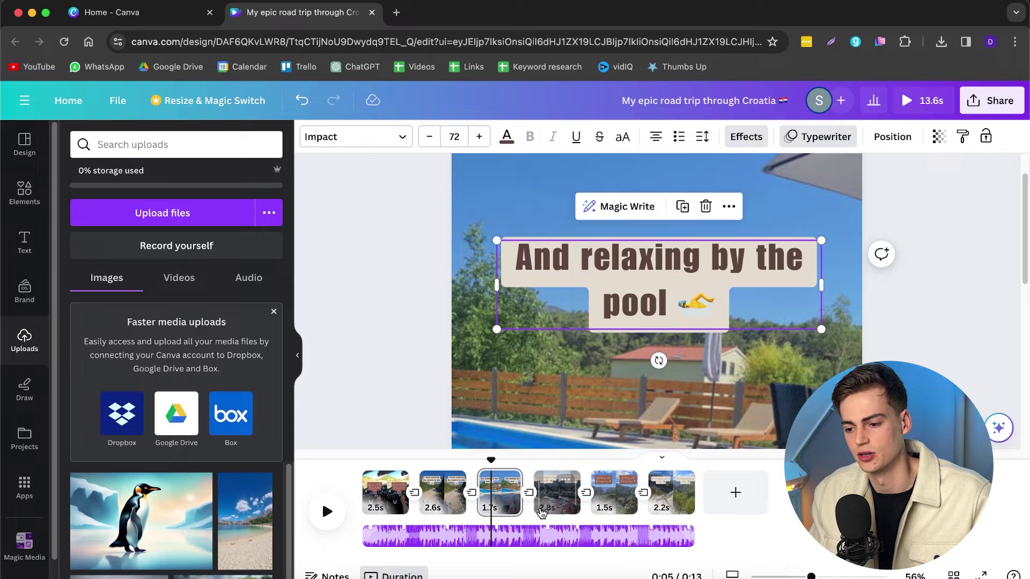
{"action": "left_click", "coordinate": [663, 276]}
{"action": "left_click", "coordinate": [960, 137]}
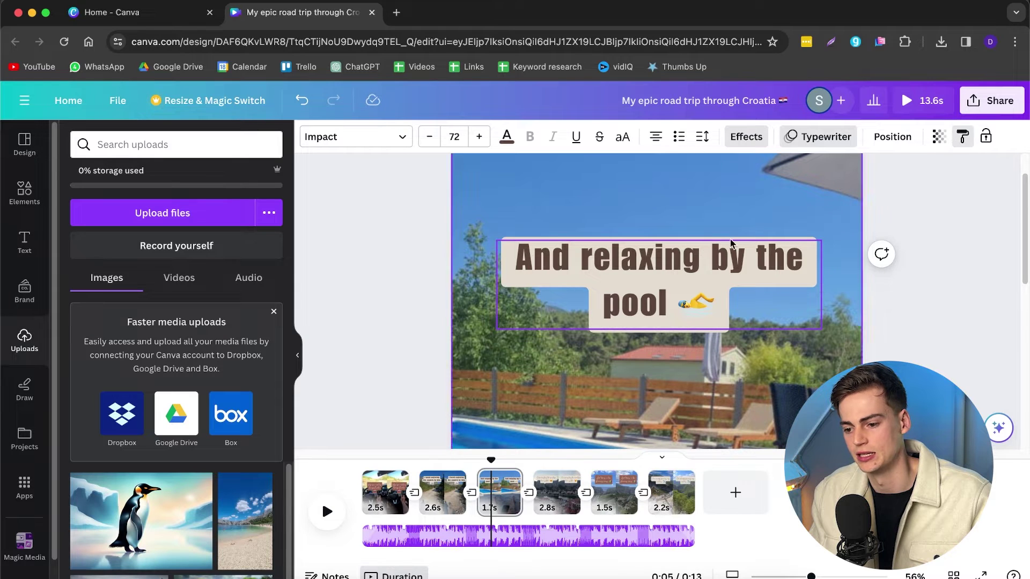
{"action": "left_click", "coordinate": [570, 494]}
{"action": "left_click", "coordinate": [619, 243]}
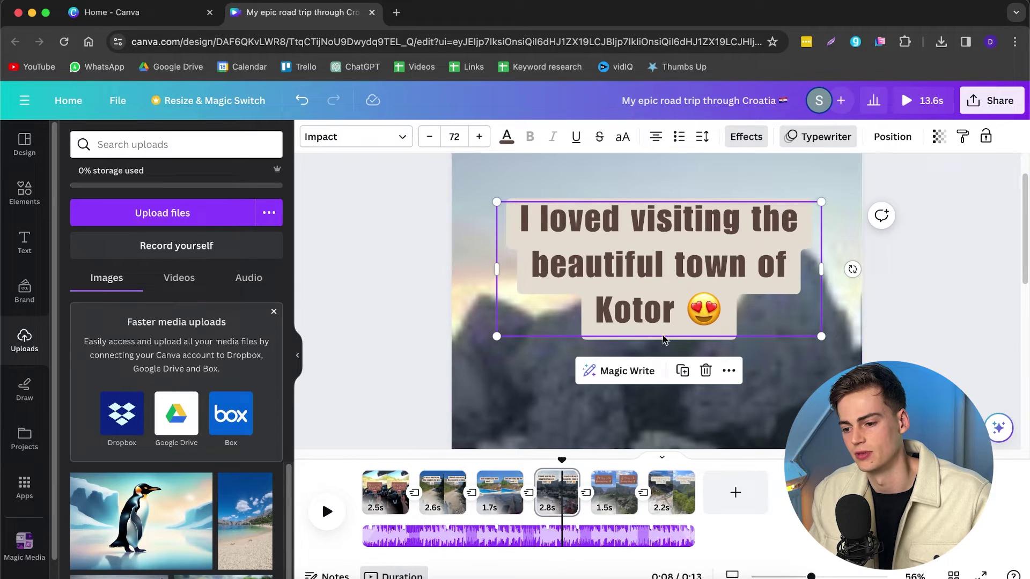
{"action": "left_click", "coordinate": [962, 136]}
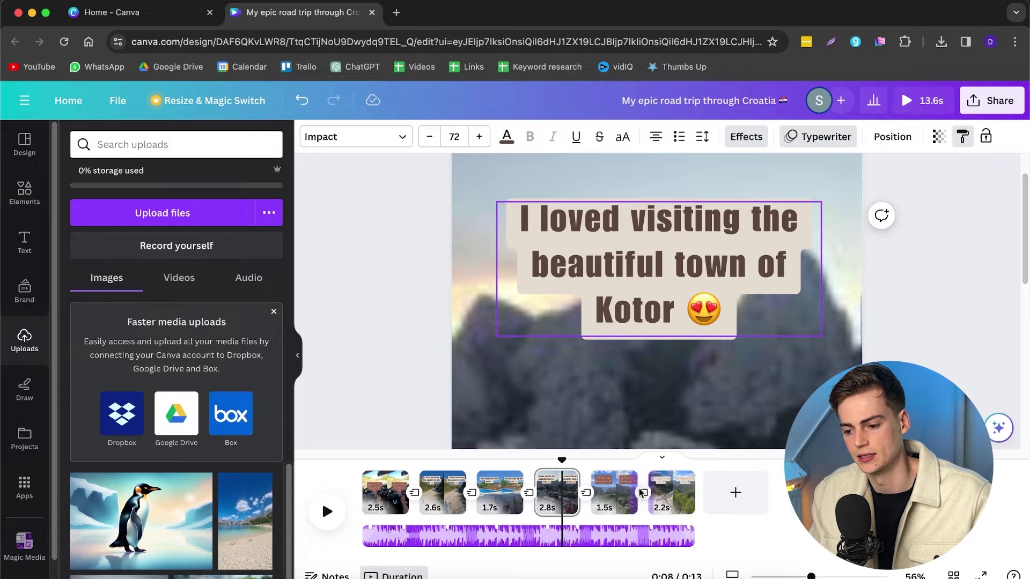
{"action": "left_click", "coordinate": [614, 493]}
{"action": "left_click", "coordinate": [625, 252]}
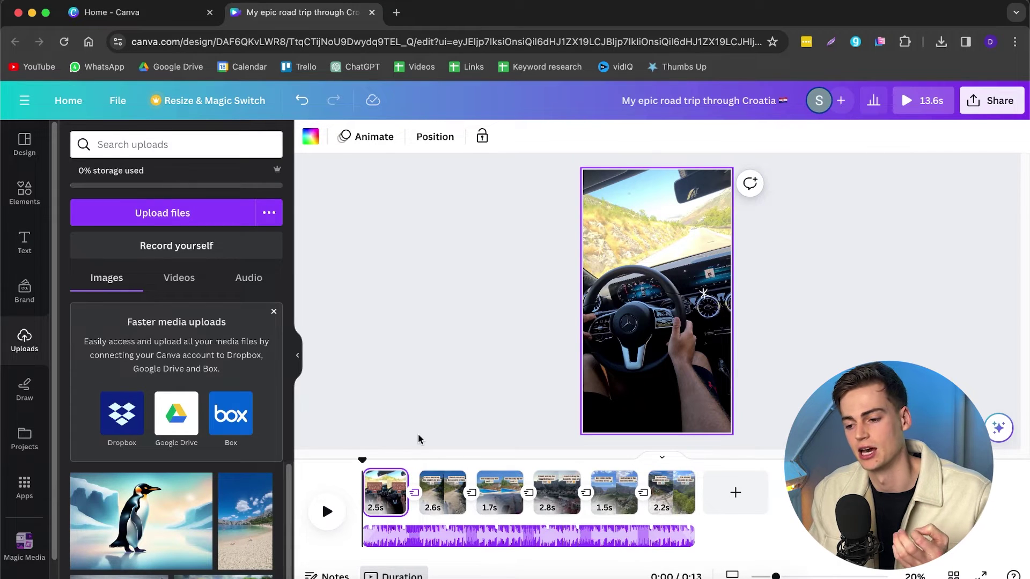
Step: Play the video preview from the start and pause it near the final clip
{"action": "key", "text": "space"}
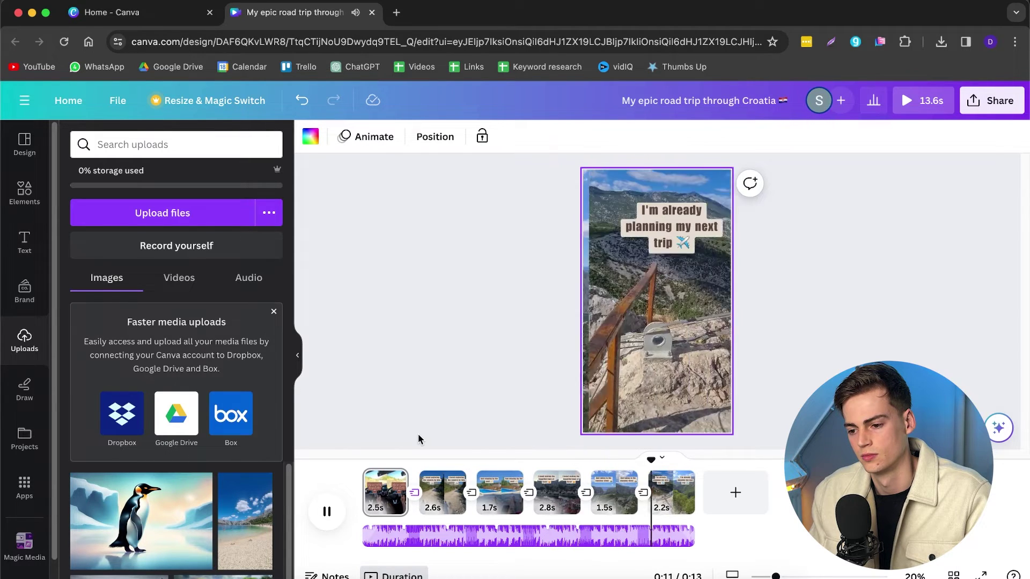
{"action": "key", "text": "space"}
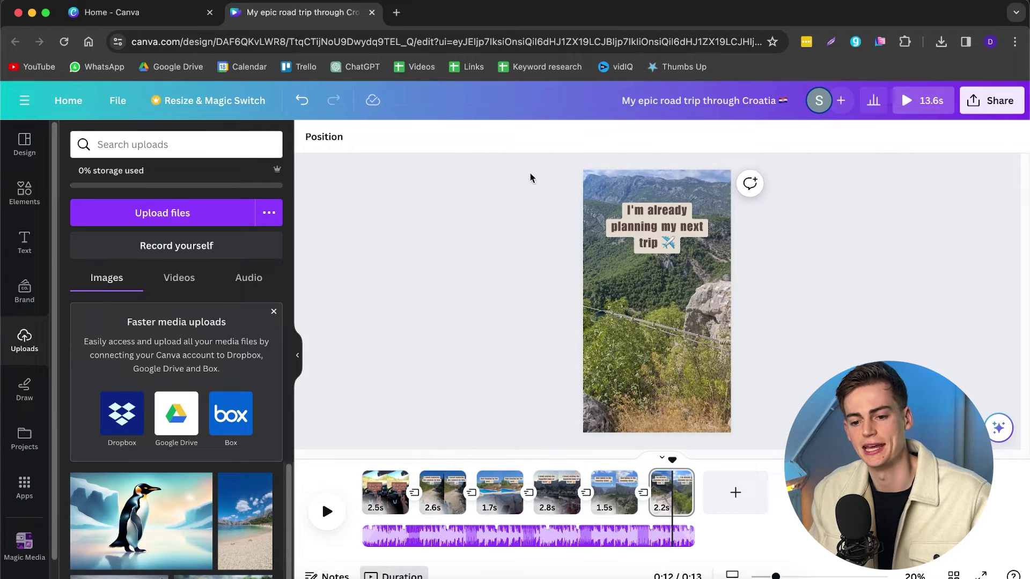
Step: On the bike clip's page, search Elements for 'bike' and show the Graphics results
{"action": "left_click", "coordinate": [24, 192]}
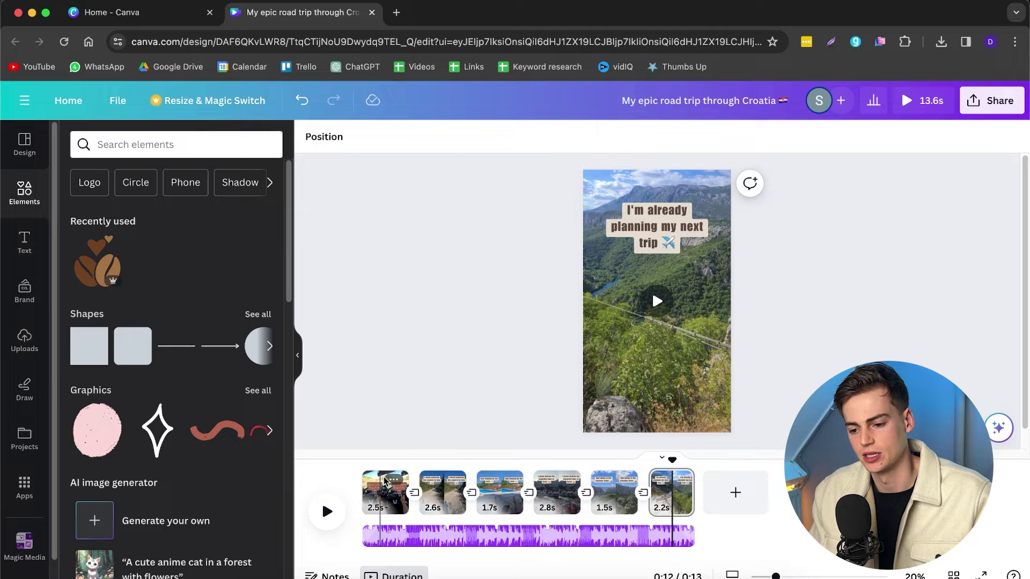
{"action": "left_click", "coordinate": [435, 503]}
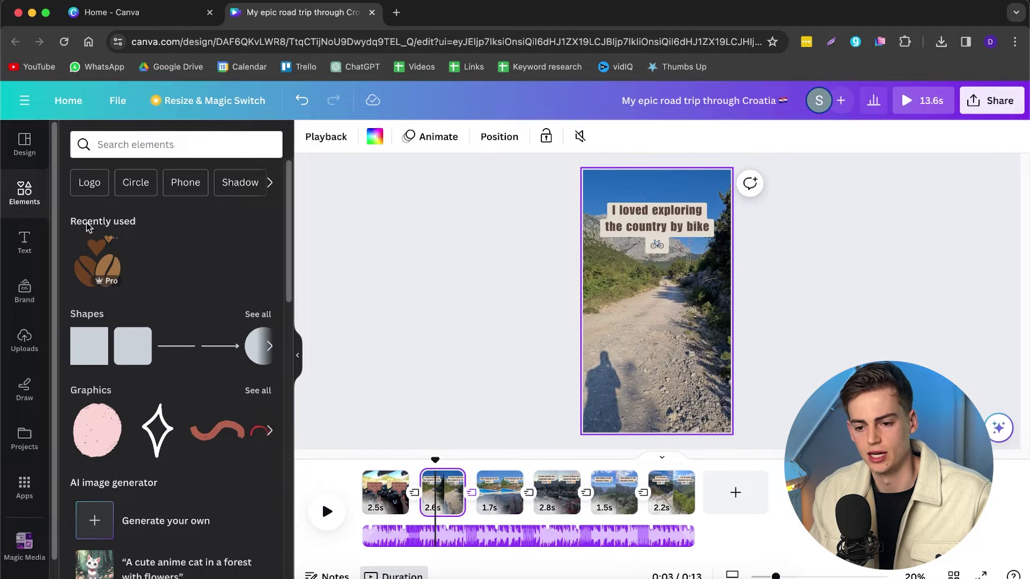
{"action": "left_click", "coordinate": [120, 145]}
{"action": "type", "text": "nik"}
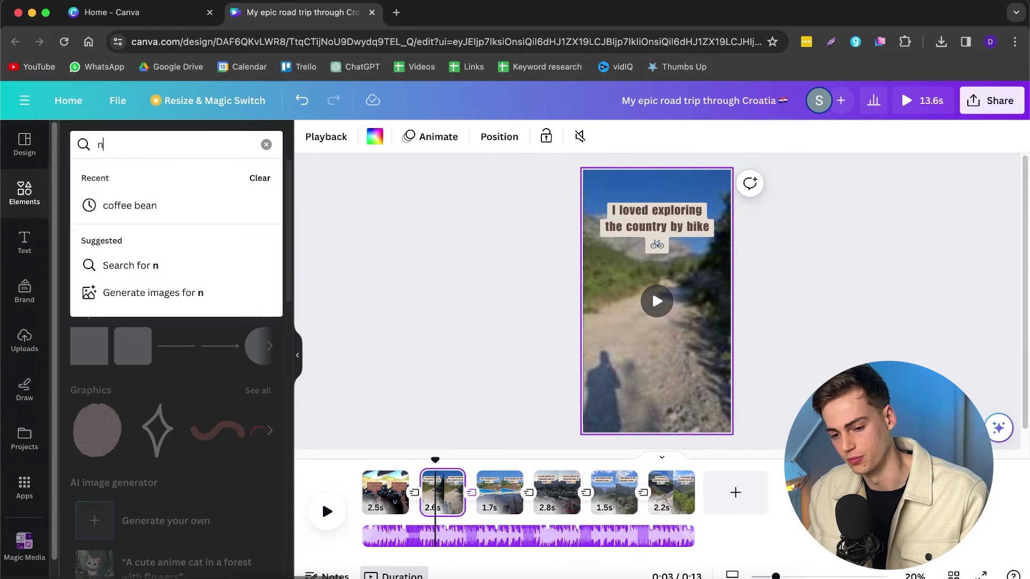
{"action": "key", "text": "BackSpace"}
{"action": "key", "text": "BackSpace"}
{"action": "key", "text": "BackSpace"}
{"action": "type", "text": "bike"}
{"action": "key", "text": "Return"}
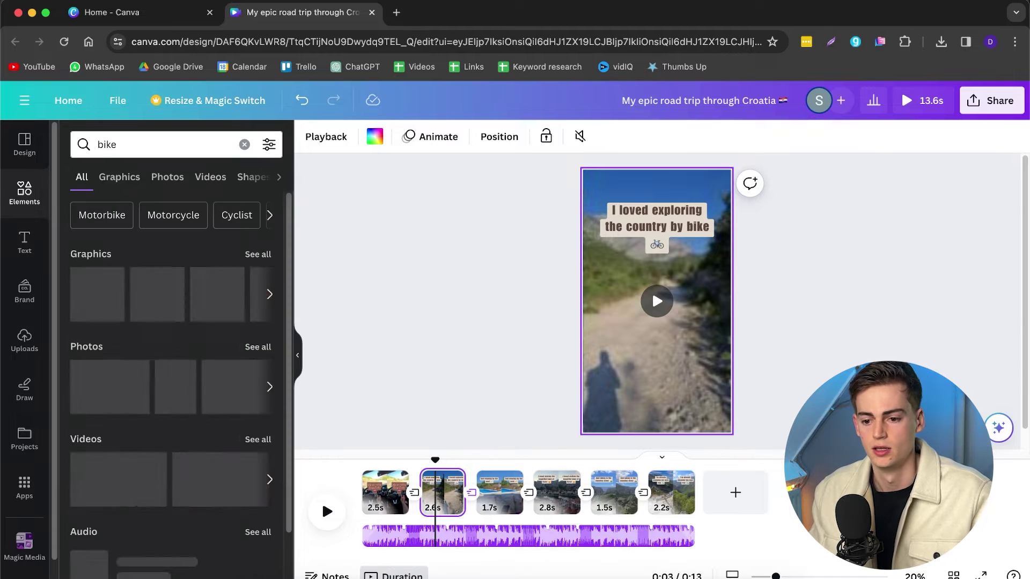
{"action": "left_click", "coordinate": [258, 254]}
Step: Add the round mountain-biker graphic and move it near the bottom of the page
{"action": "scroll", "coordinate": [160, 339], "scroll_direction": "down", "scroll_amount": 1}
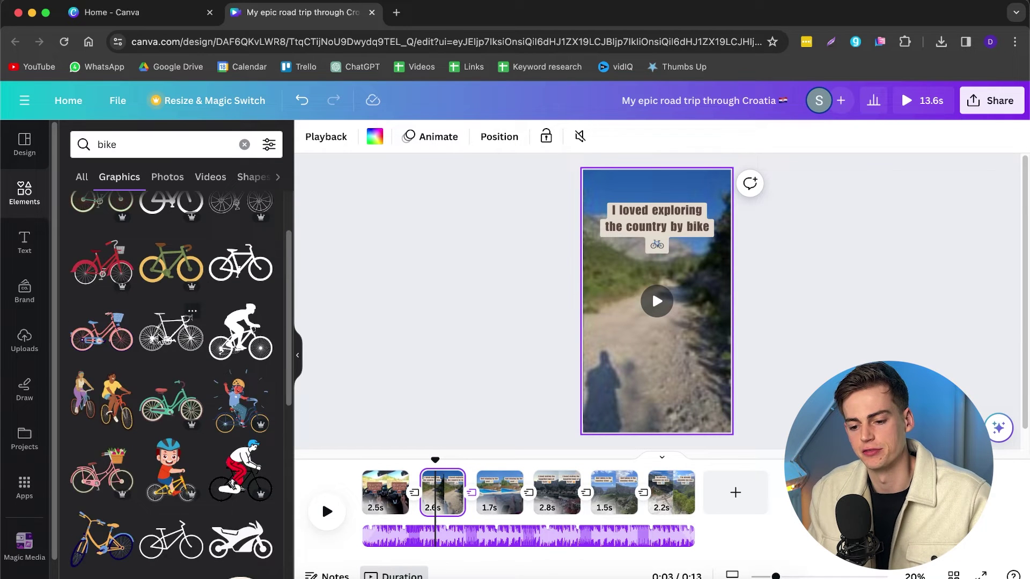
{"action": "scroll", "coordinate": [170, 313], "scroll_direction": "up", "scroll_amount": 1}
{"action": "scroll", "coordinate": [236, 429], "scroll_direction": "down", "scroll_amount": 2}
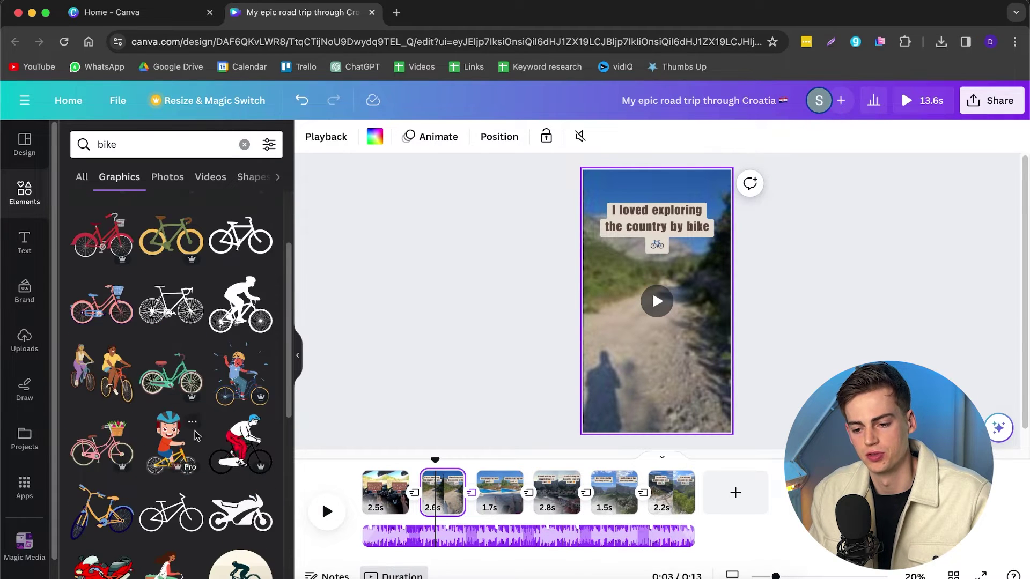
{"action": "scroll", "coordinate": [228, 445], "scroll_direction": "down", "scroll_amount": 3}
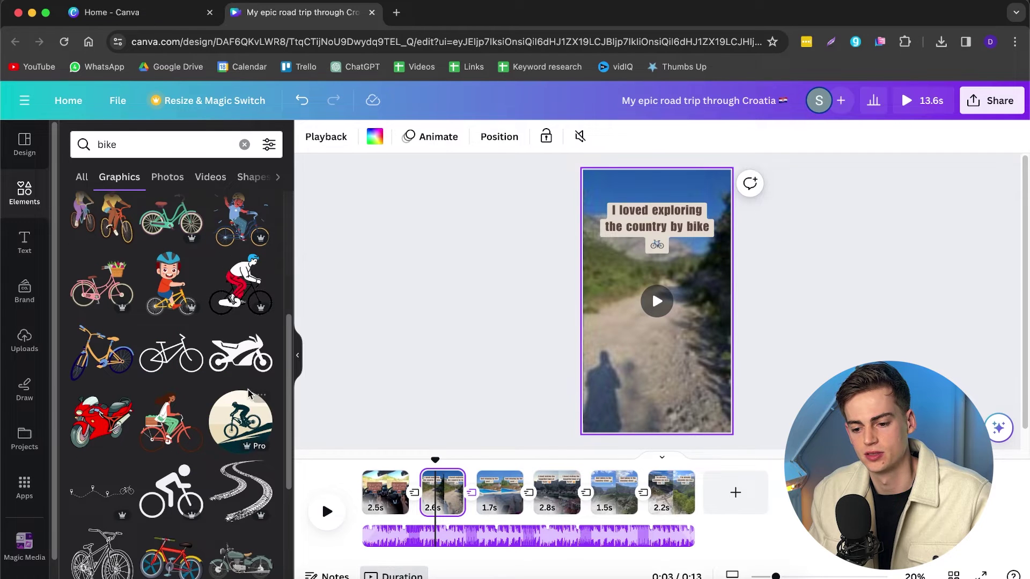
{"action": "scroll", "coordinate": [201, 425], "scroll_direction": "down", "scroll_amount": 1}
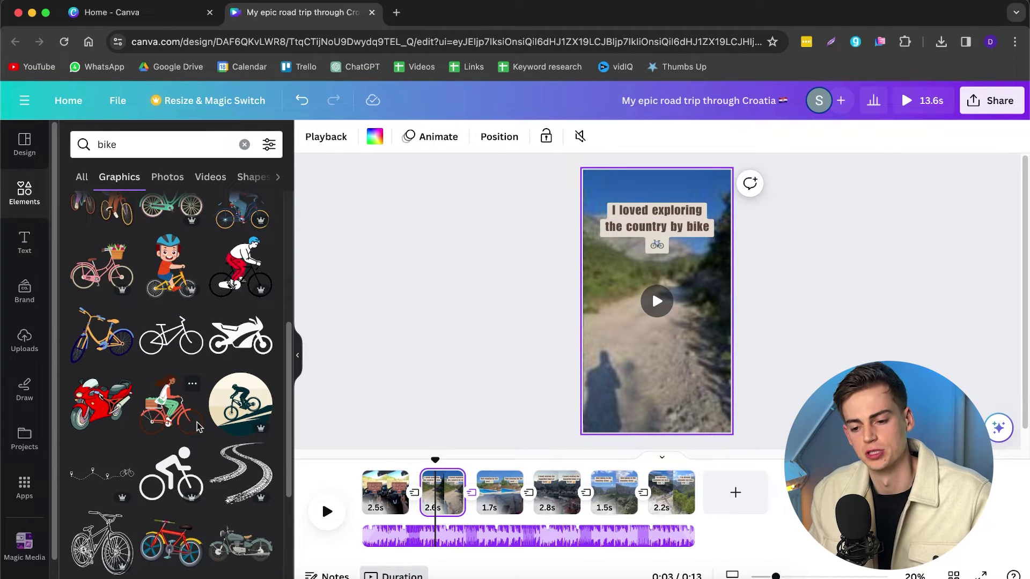
{"action": "scroll", "coordinate": [172, 408], "scroll_direction": "down", "scroll_amount": 4}
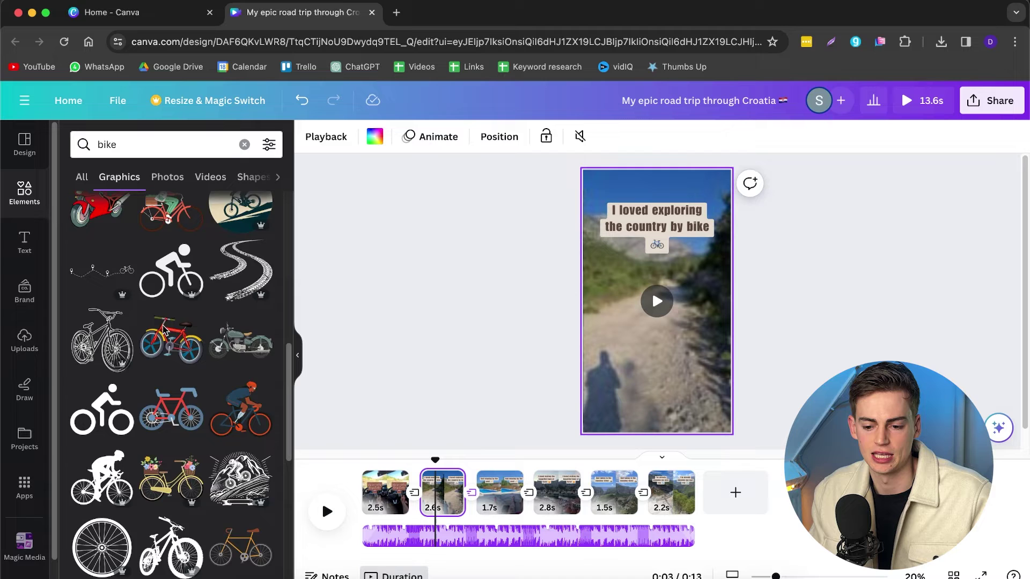
{"action": "scroll", "coordinate": [164, 329], "scroll_direction": "down", "scroll_amount": 3}
{"action": "scroll", "coordinate": [200, 414], "scroll_direction": "up", "scroll_amount": 4}
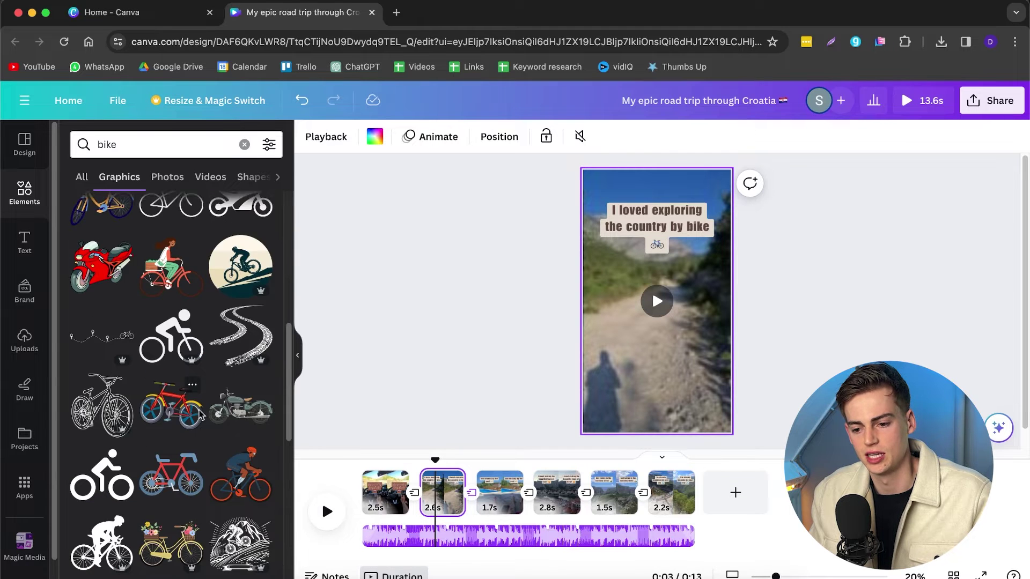
{"action": "scroll", "coordinate": [200, 414], "scroll_direction": "up", "scroll_amount": 1}
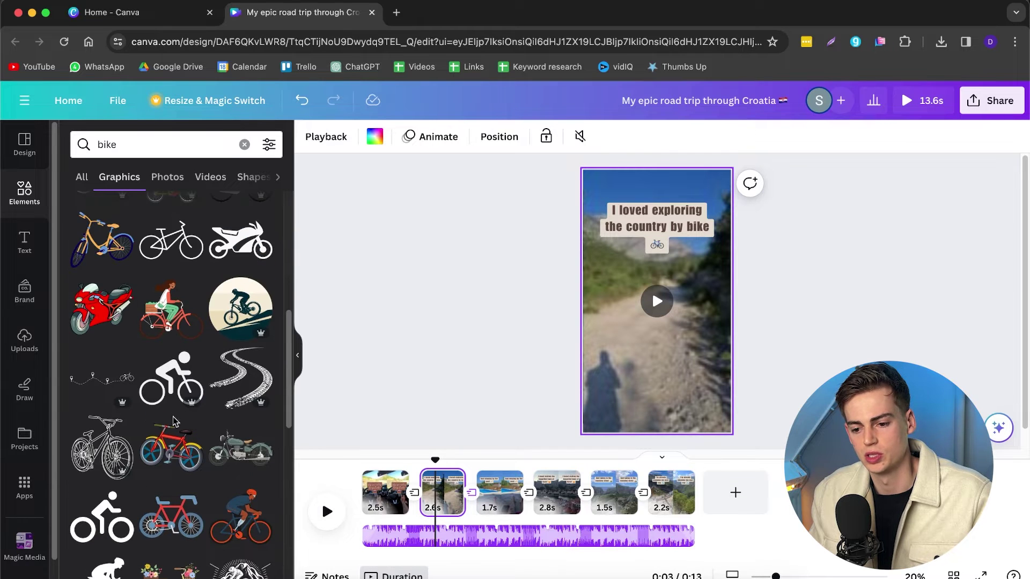
{"action": "left_click", "coordinate": [242, 322]}
{"action": "left_click_drag", "start_coordinate": [667, 300], "coordinate": [681, 367]}
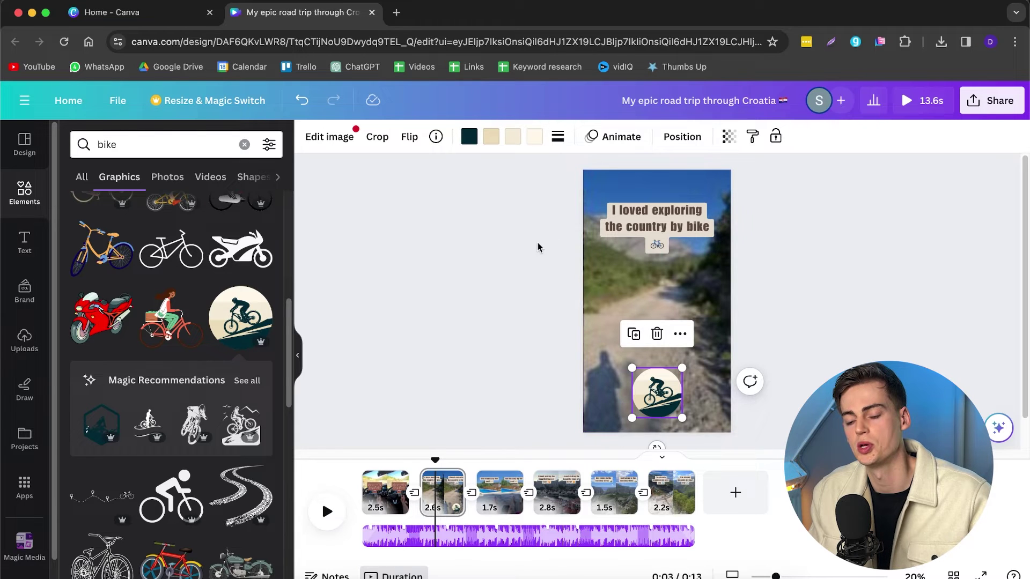
Step: Apply a Fade animation on entry and exit to the biker graphic and adjust its speed
{"action": "left_click", "coordinate": [633, 139]}
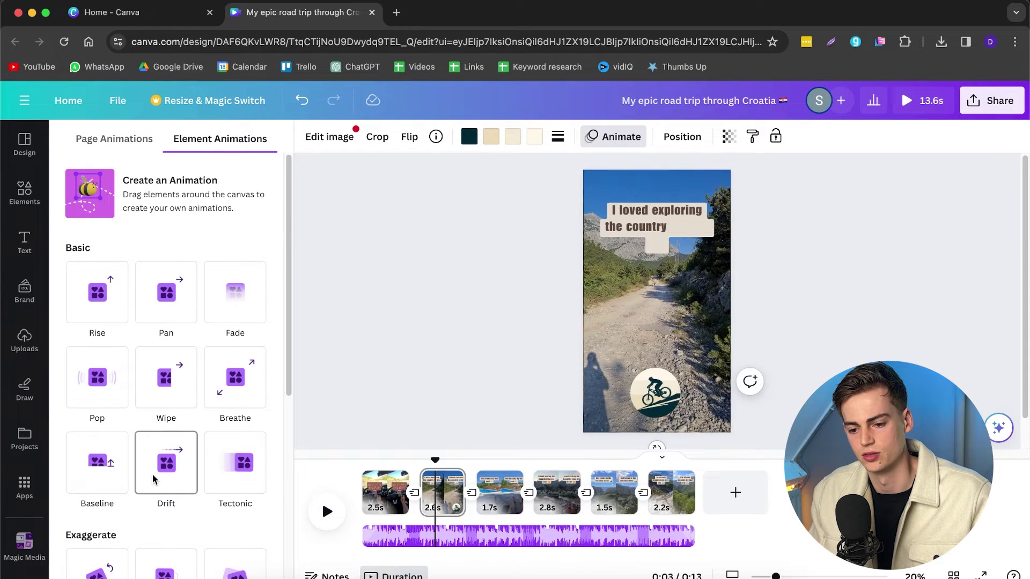
{"action": "left_click", "coordinate": [245, 302]}
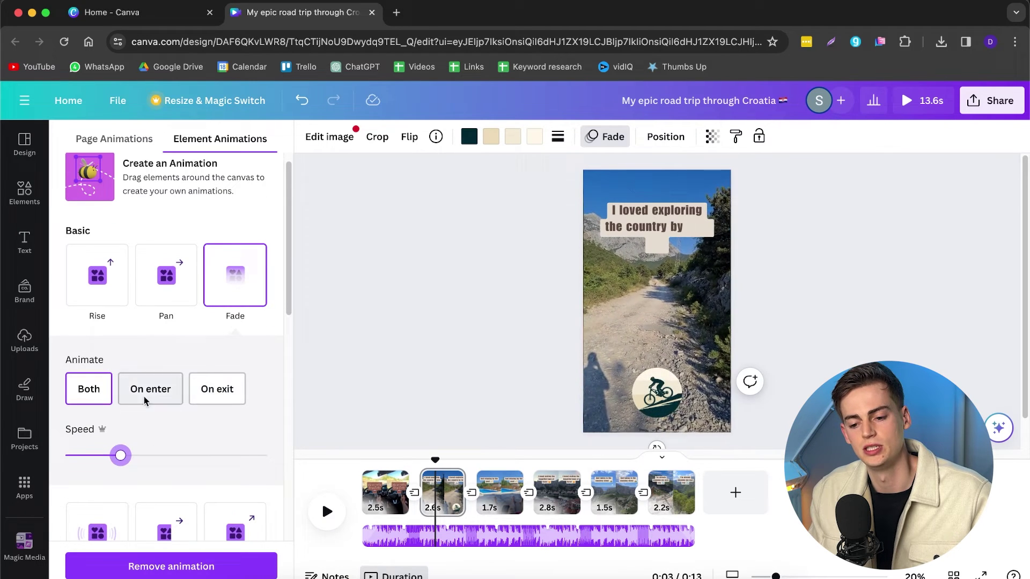
{"action": "left_click_drag", "start_coordinate": [120, 455], "coordinate": [198, 456]}
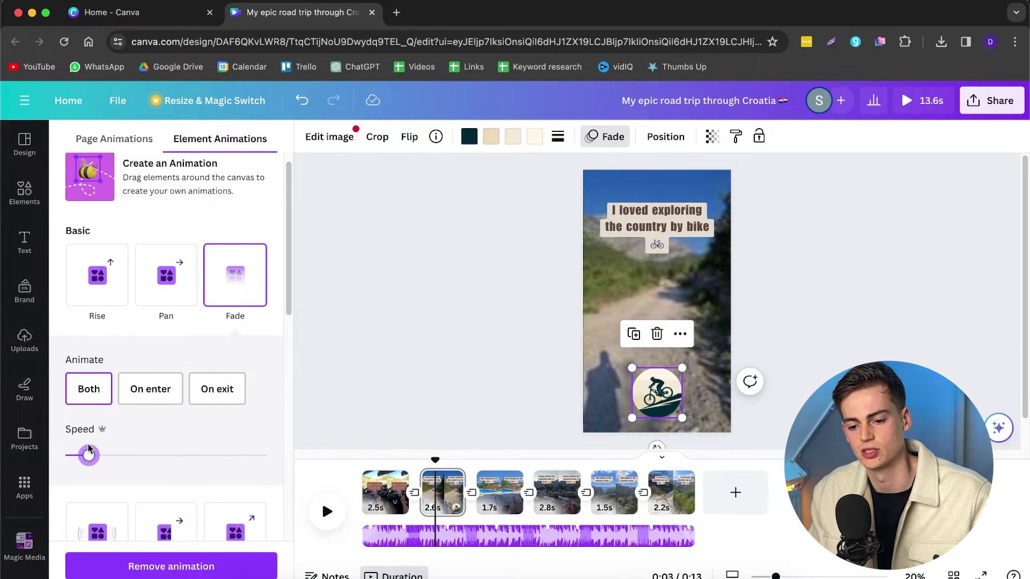
{"action": "left_click_drag", "start_coordinate": [89, 449], "coordinate": [78, 455]}
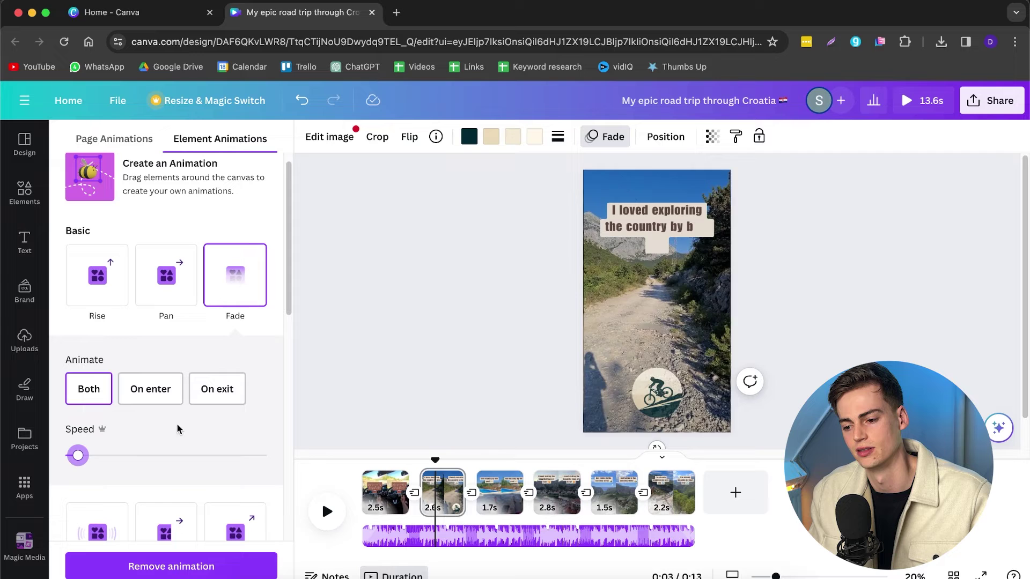
{"action": "left_click", "coordinate": [173, 457]}
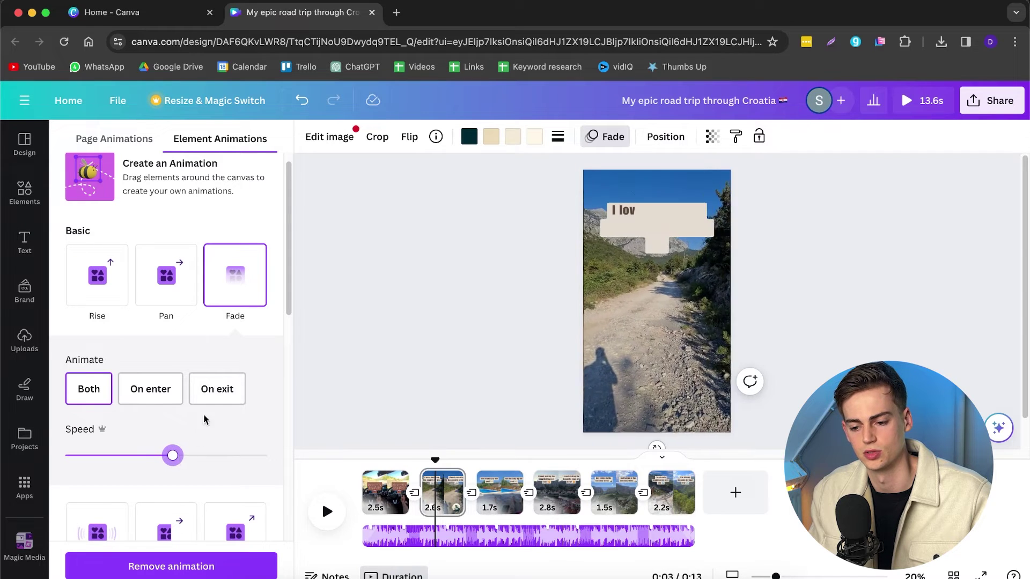
{"action": "scroll", "coordinate": [209, 413], "scroll_direction": "down", "scroll_amount": 5}
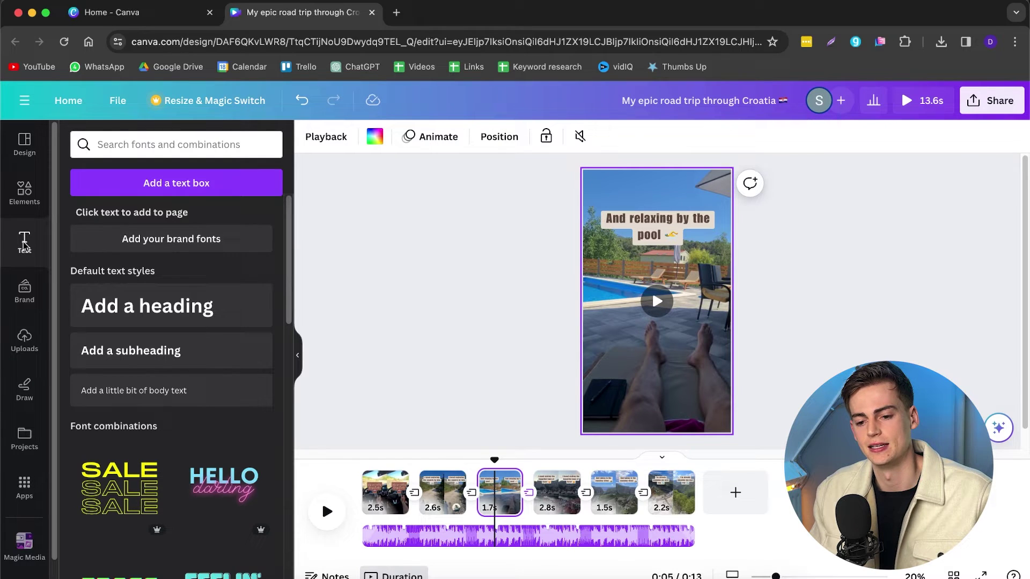
Step: Add the POOL PARTY text combination lower on the pool page and colour it orange
{"action": "scroll", "coordinate": [188, 456], "scroll_direction": "down", "scroll_amount": 5}
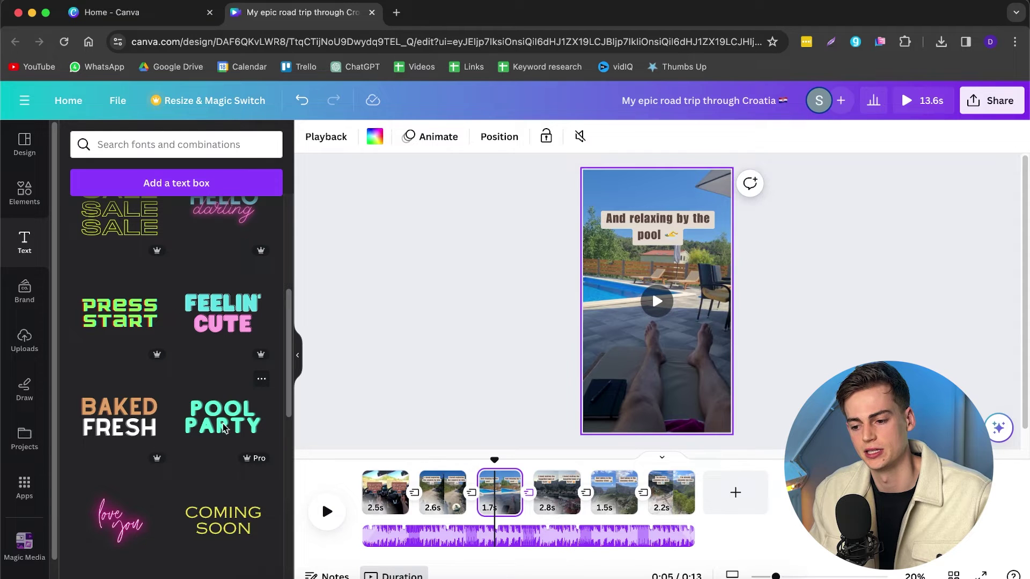
{"action": "left_click", "coordinate": [224, 427]}
{"action": "left_click_drag", "start_coordinate": [660, 313], "coordinate": [660, 365]}
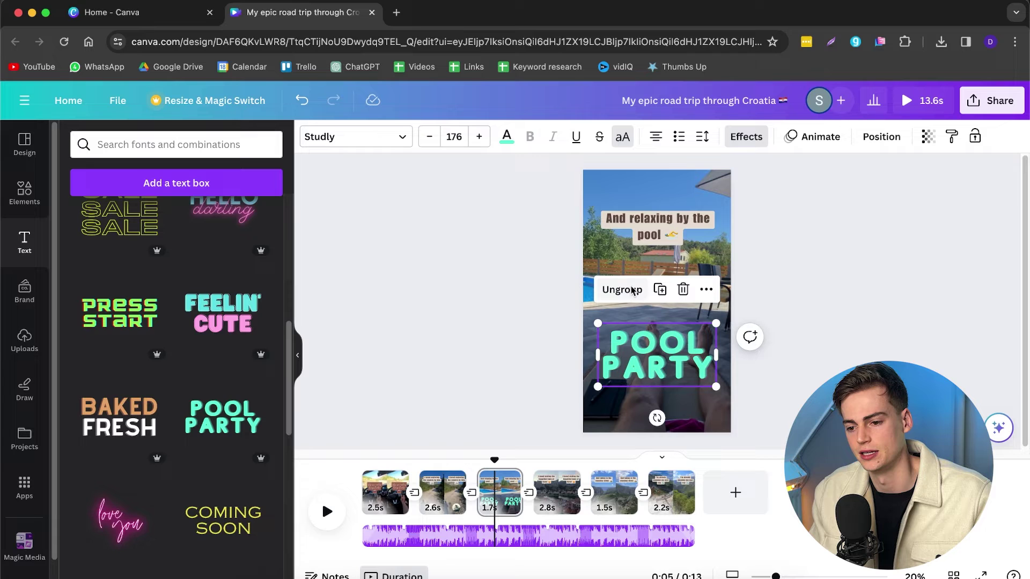
{"action": "left_click", "coordinate": [506, 139]}
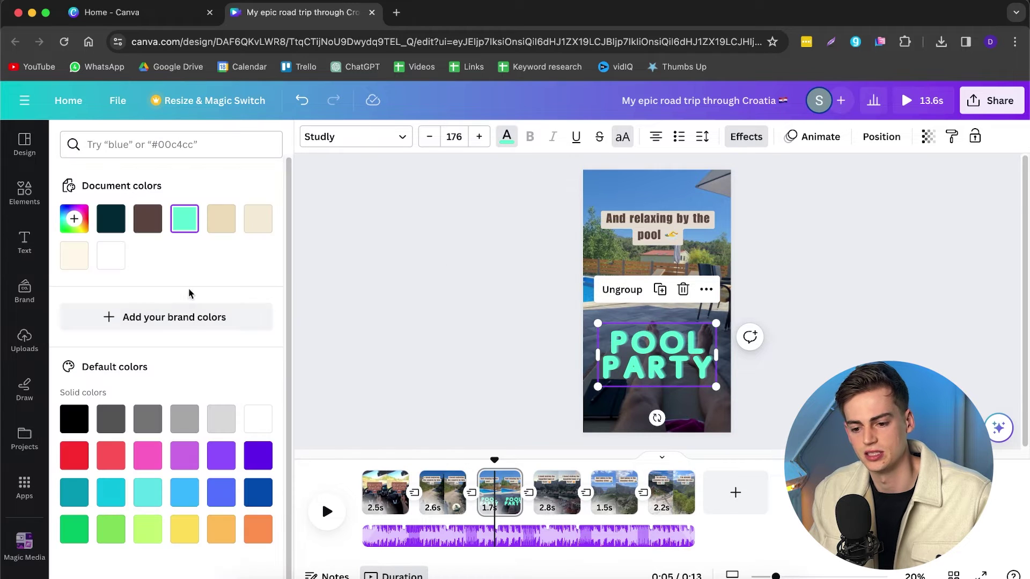
{"action": "scroll", "coordinate": [179, 487], "scroll_direction": "down", "scroll_amount": 1}
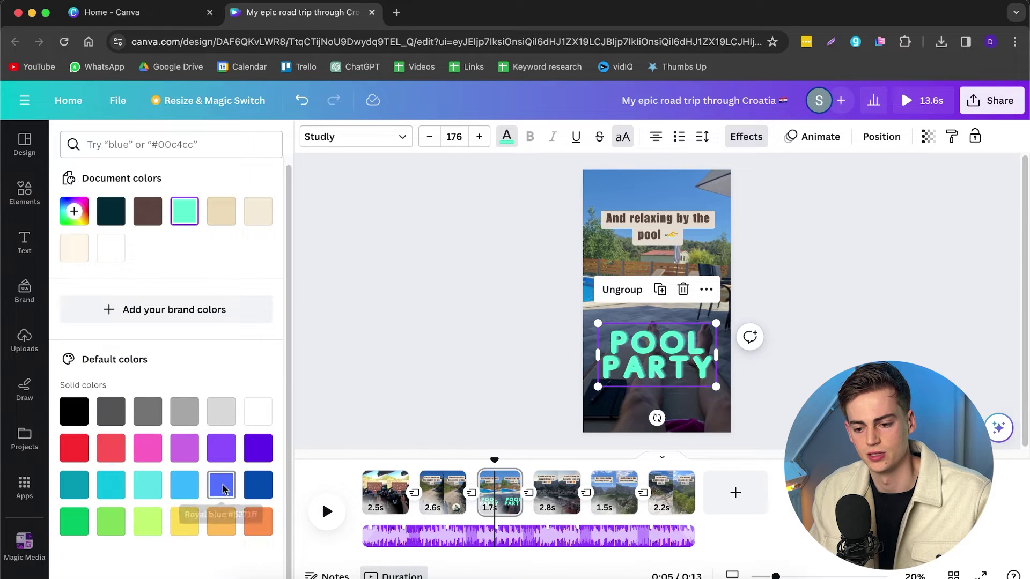
{"action": "left_click", "coordinate": [246, 525]}
Step: Give the POOL PARTY text the Pulse motion animation
{"action": "left_click", "coordinate": [686, 372]}
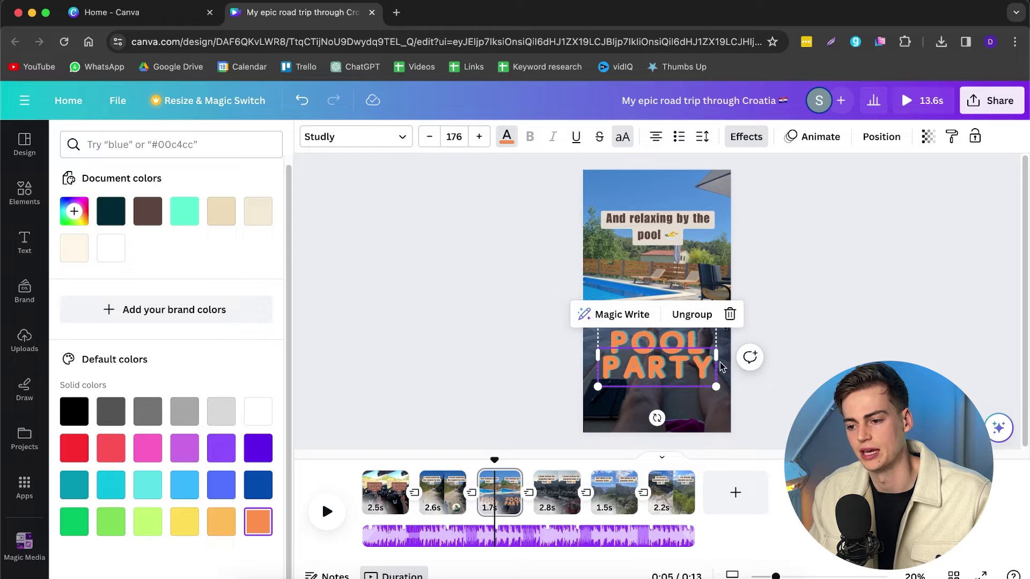
{"action": "left_click", "coordinate": [799, 138]}
{"action": "scroll", "coordinate": [97, 354], "scroll_direction": "down", "scroll_amount": 1}
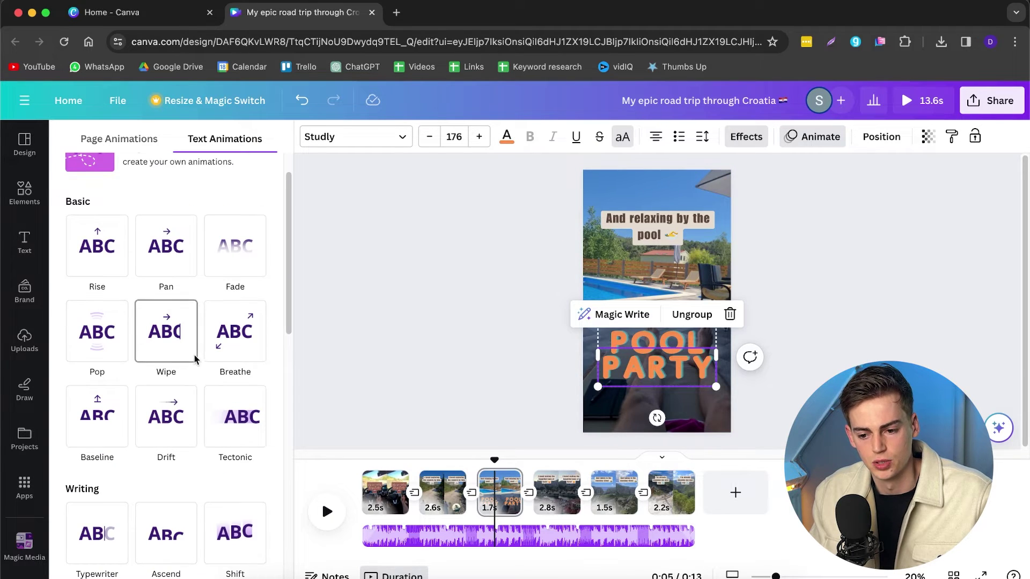
{"action": "scroll", "coordinate": [195, 359], "scroll_direction": "down", "scroll_amount": 12}
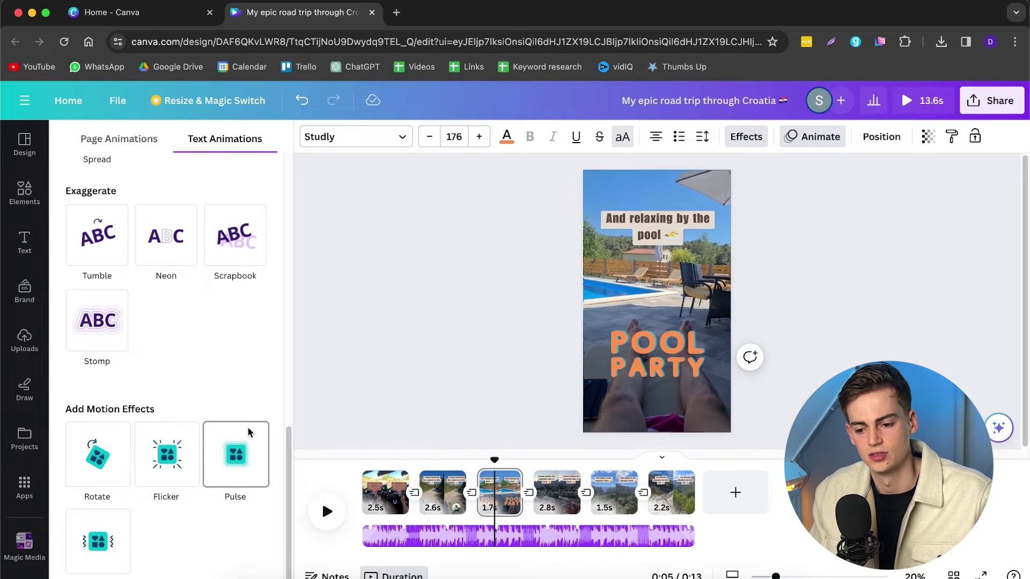
{"action": "left_click", "coordinate": [233, 460]}
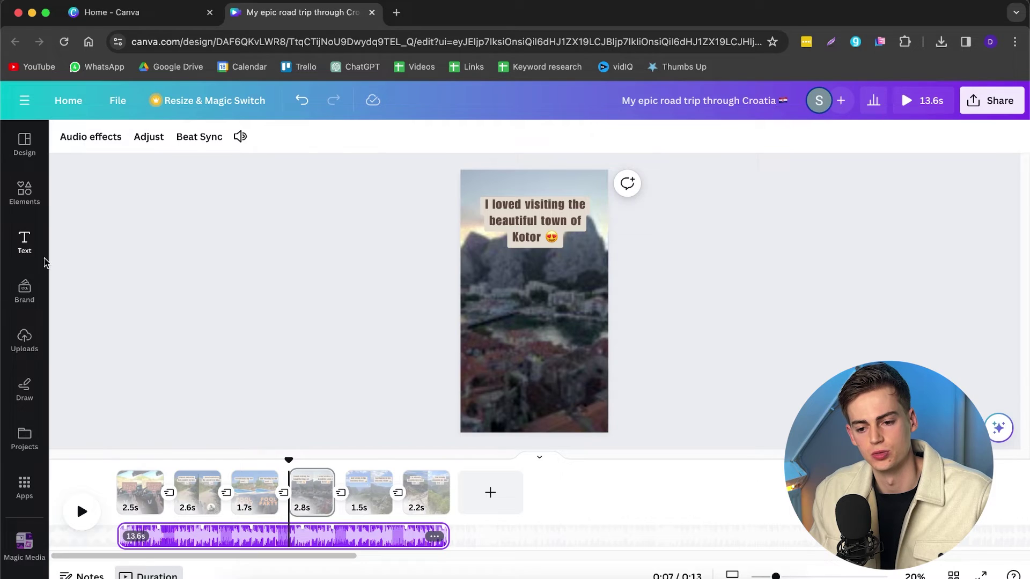
Step: Browse the Audio section of Elements and filter the music tracks to Upbeat
{"action": "left_click", "coordinate": [31, 212]}
{"action": "scroll", "coordinate": [158, 323], "scroll_direction": "down", "scroll_amount": 2}
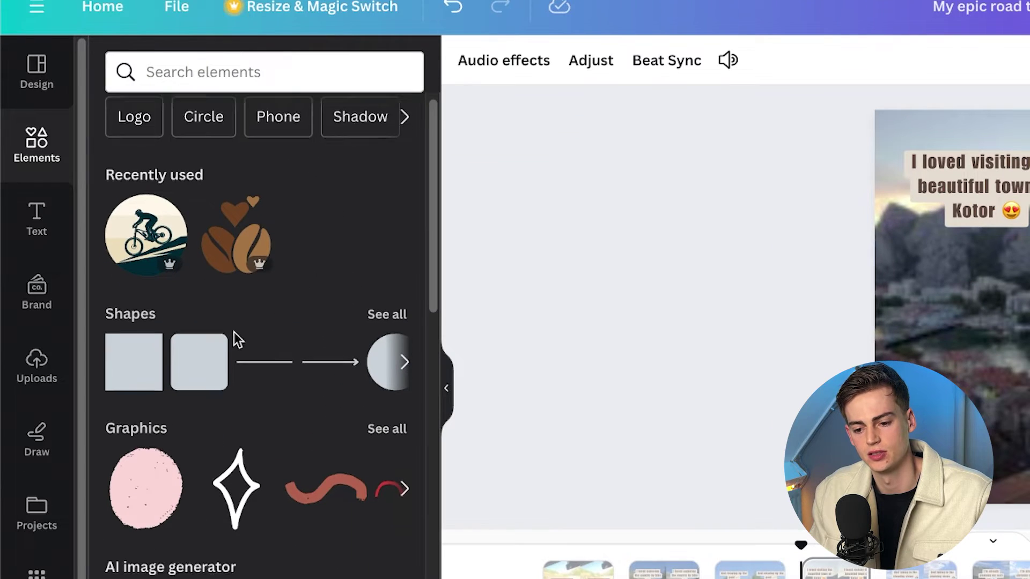
{"action": "scroll", "coordinate": [247, 387], "scroll_direction": "down", "scroll_amount": 12}
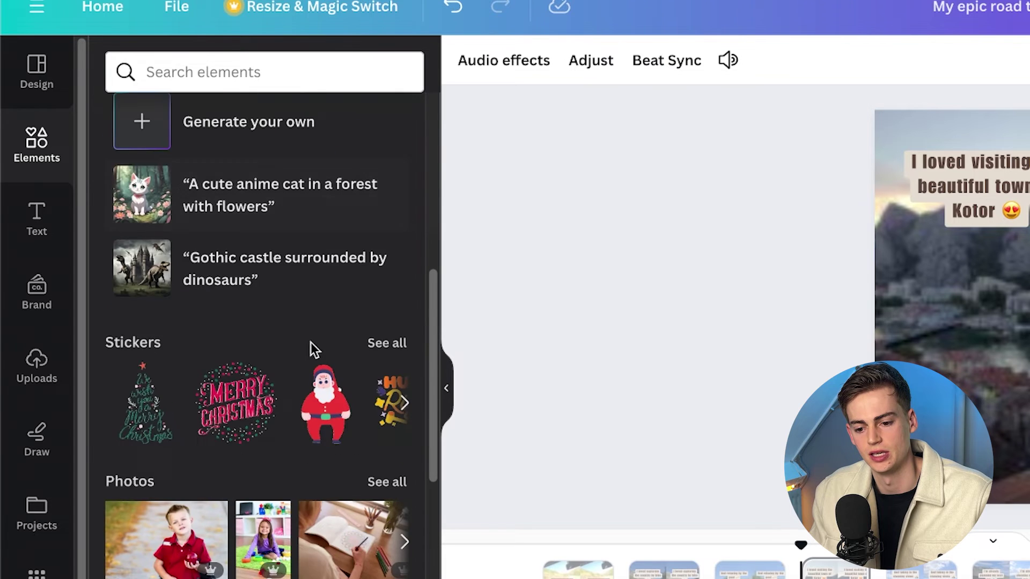
{"action": "scroll", "coordinate": [284, 370], "scroll_direction": "down", "scroll_amount": 5}
{"action": "scroll", "coordinate": [292, 311], "scroll_direction": "up", "scroll_amount": 1}
{"action": "left_click", "coordinate": [386, 177]}
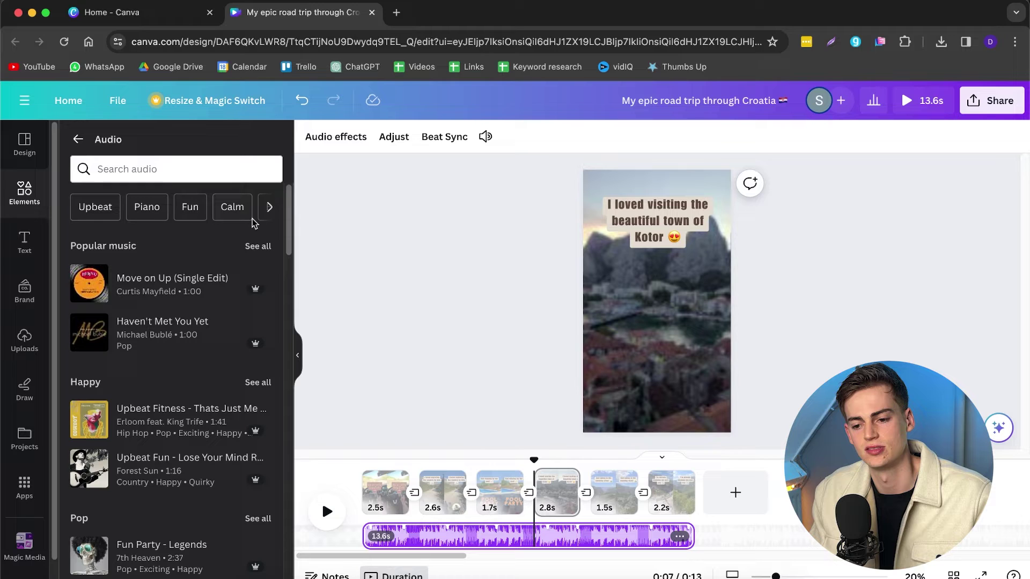
{"action": "left_click", "coordinate": [269, 208]}
{"action": "left_click", "coordinate": [82, 210]}
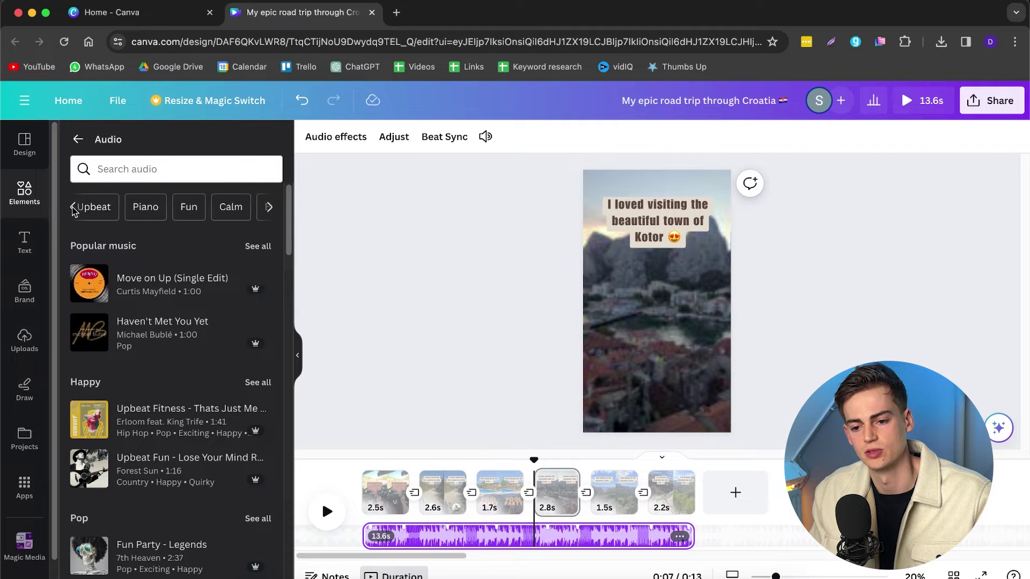
{"action": "left_click", "coordinate": [91, 208]}
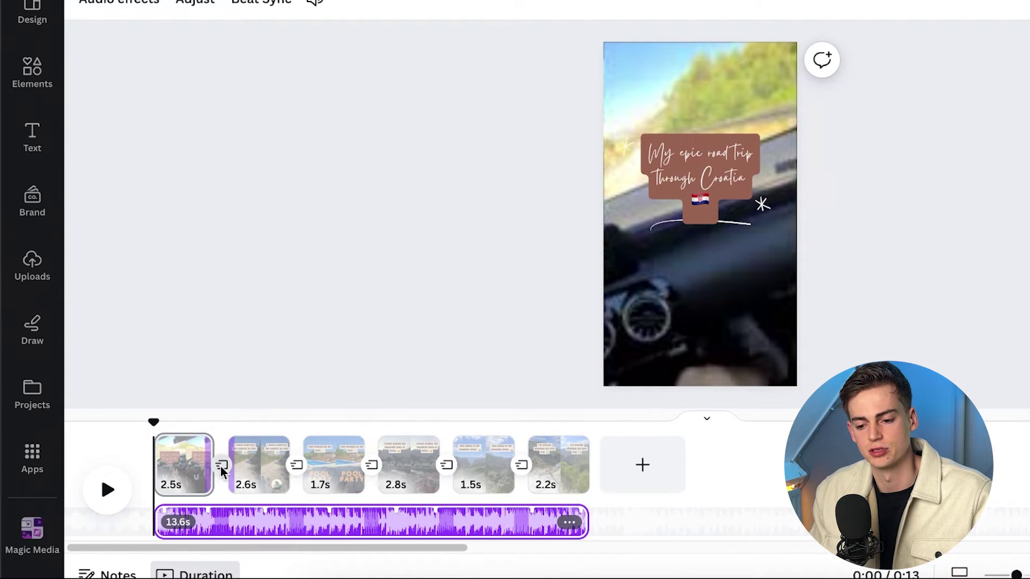
Step: Replace the Flow transition between clips 1 and 2 with a 0.5-second Color Wipe
{"action": "left_click", "coordinate": [221, 466]}
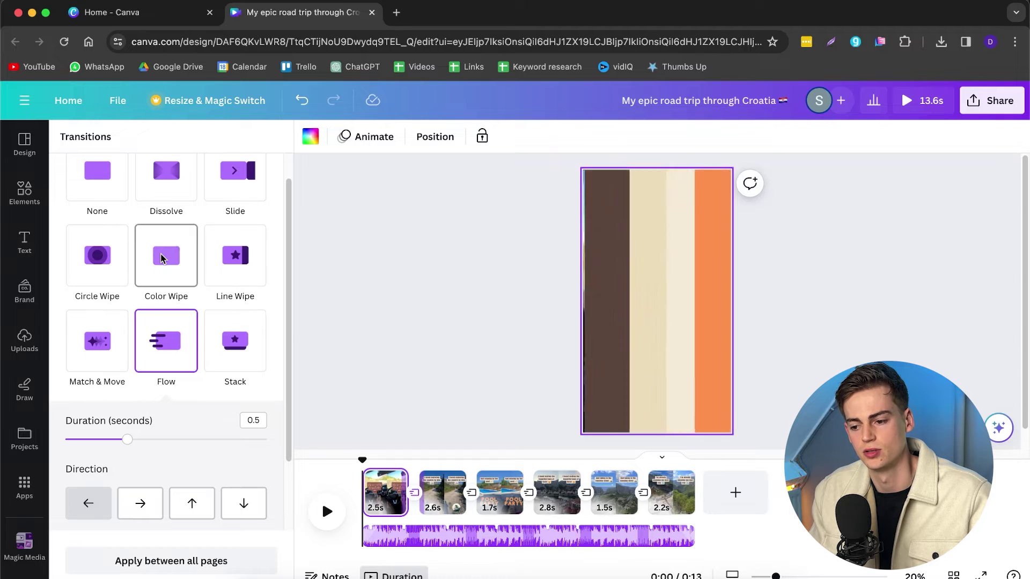
{"action": "scroll", "coordinate": [163, 258], "scroll_direction": "up", "scroll_amount": 1}
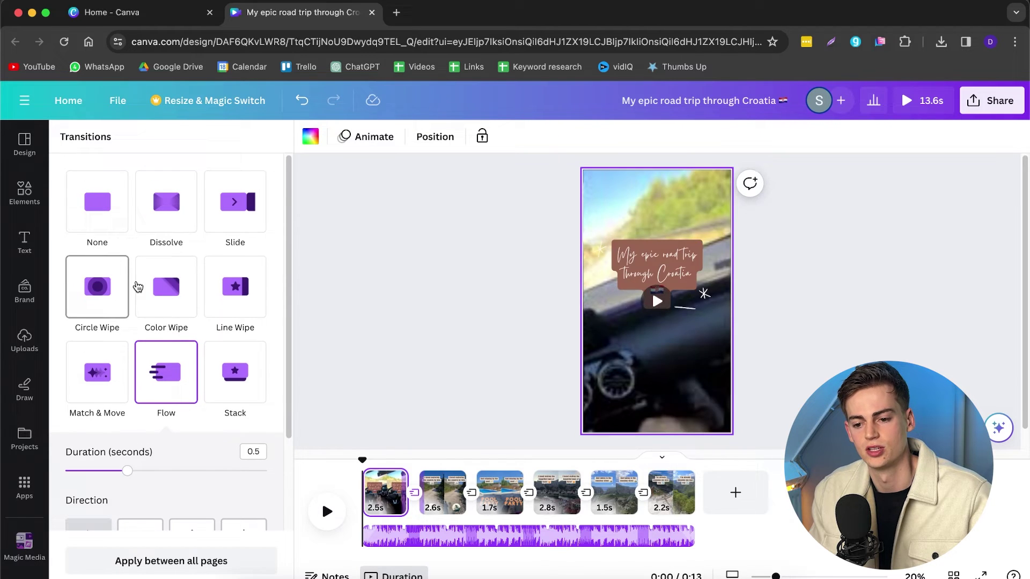
{"action": "left_click", "coordinate": [168, 288]}
{"action": "scroll", "coordinate": [200, 338], "scroll_direction": "down", "scroll_amount": 3}
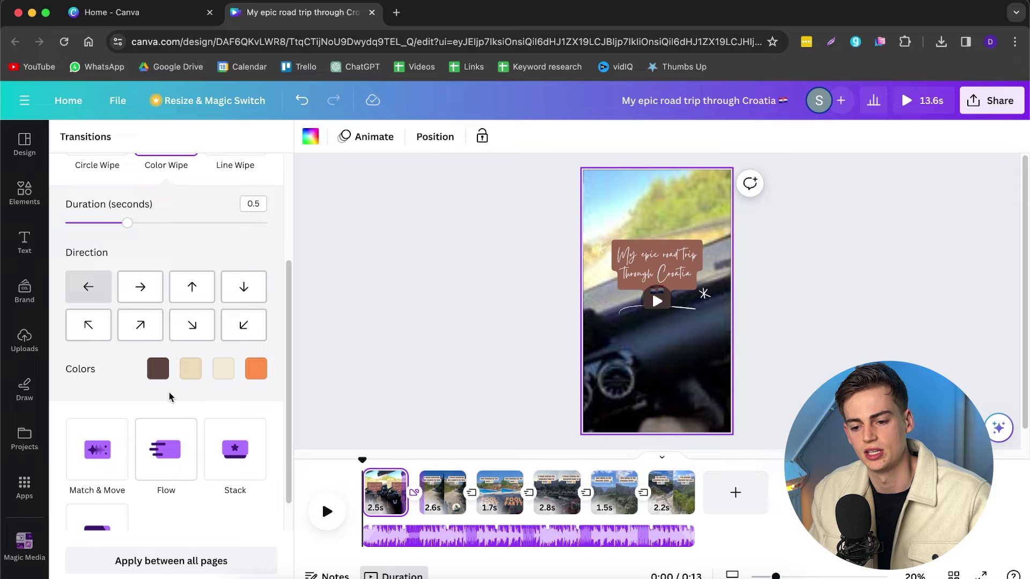
{"action": "mouse_move", "coordinate": [605, 266]}
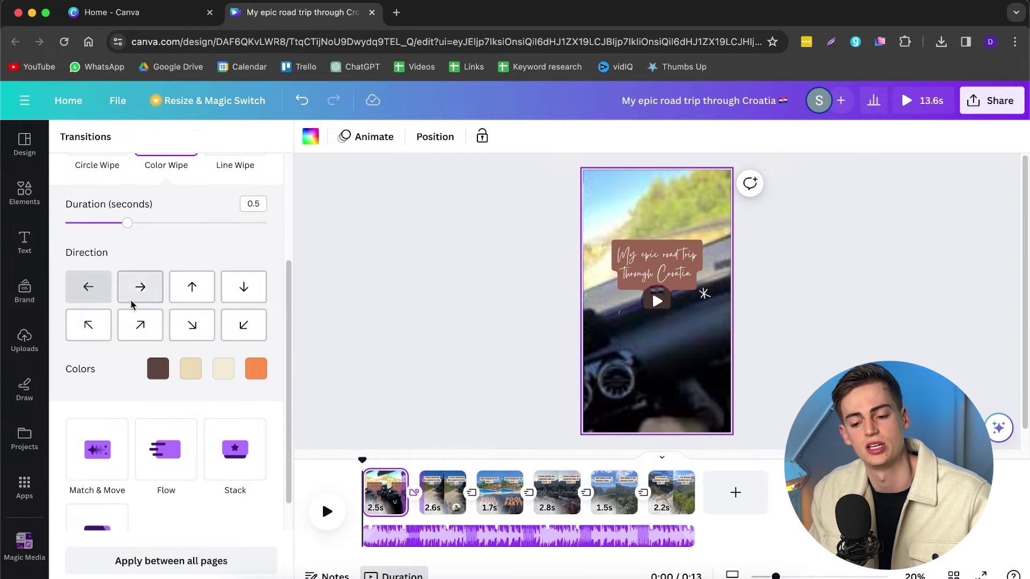
{"action": "scroll", "coordinate": [145, 306], "scroll_direction": "down", "scroll_amount": 1}
{"action": "scroll", "coordinate": [161, 322], "scroll_direction": "up", "scroll_amount": 2}
{"action": "scroll", "coordinate": [182, 253], "scroll_direction": "up", "scroll_amount": 1}
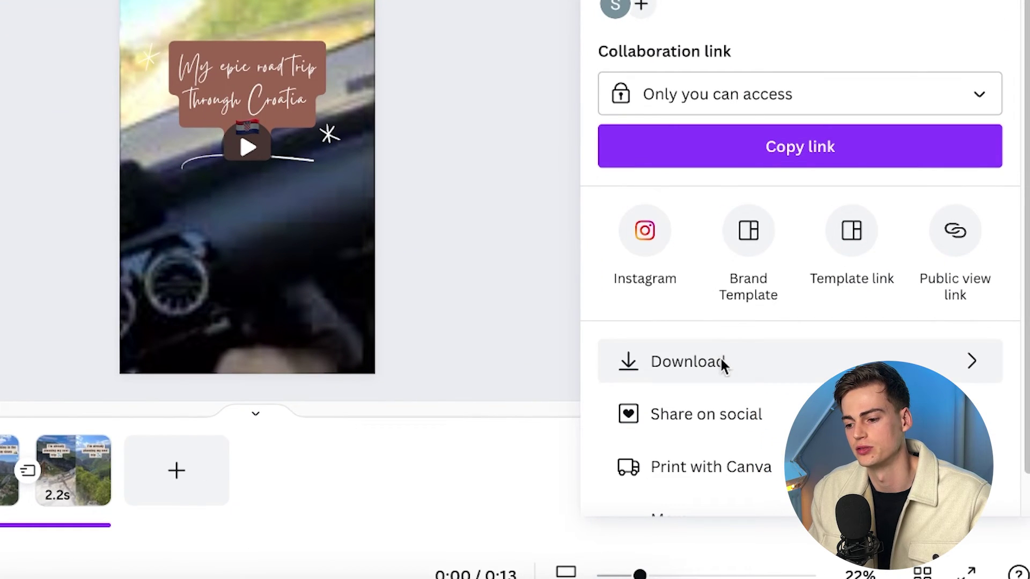
Step: Set the download to MP4 Video at 1080p (HD) quality for all pages
{"action": "left_click", "coordinate": [722, 365]}
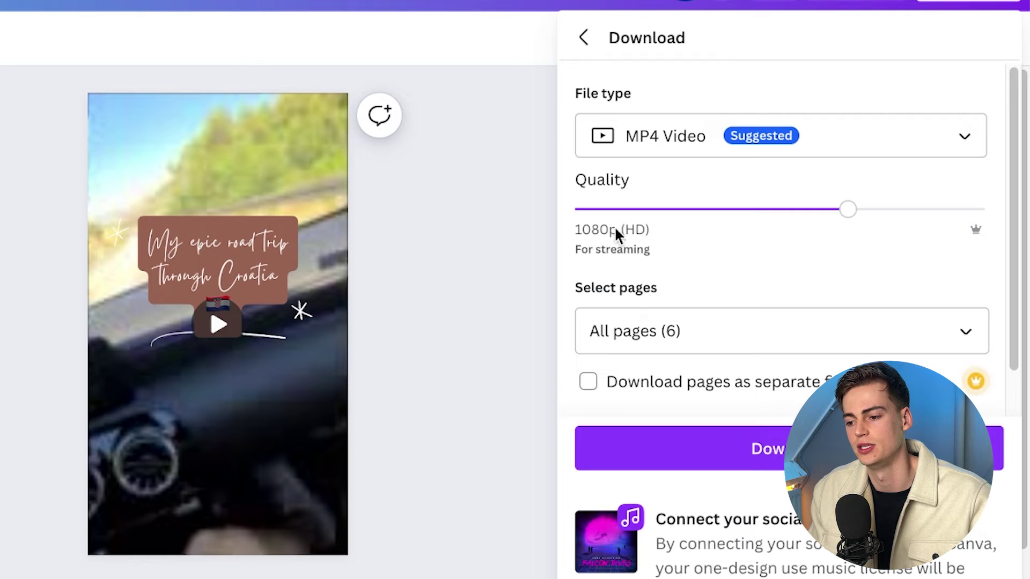
{"action": "mouse_move", "coordinate": [839, 209]}
{"action": "left_mouse_down"}
{"action": "mouse_move", "coordinate": [983, 209]}
{"action": "mouse_move", "coordinate": [843, 214]}
{"action": "left_mouse_up"}
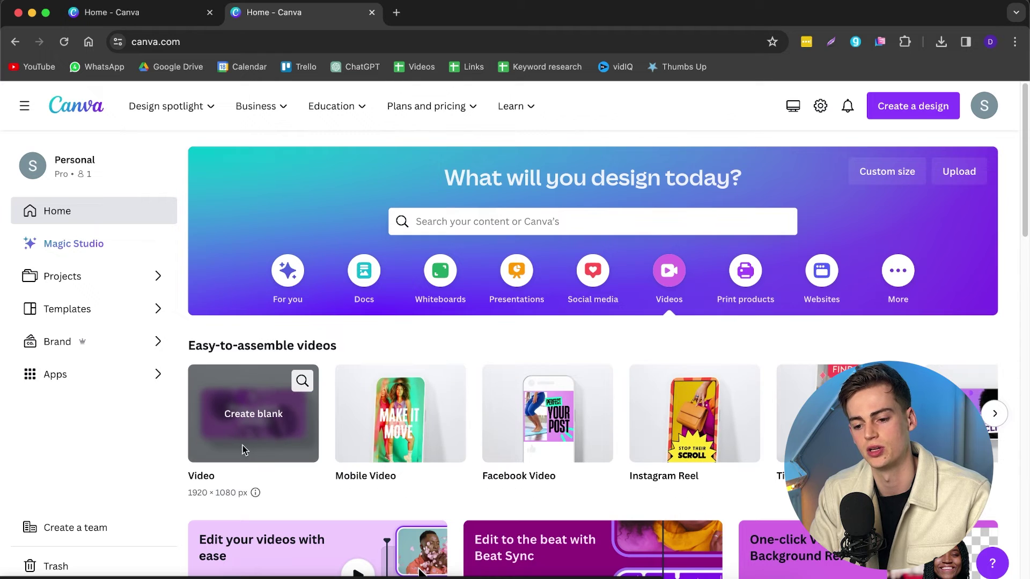
Step: Create a blank vertical Mobile Video design from the Videos category
{"action": "left_click", "coordinate": [697, 429]}
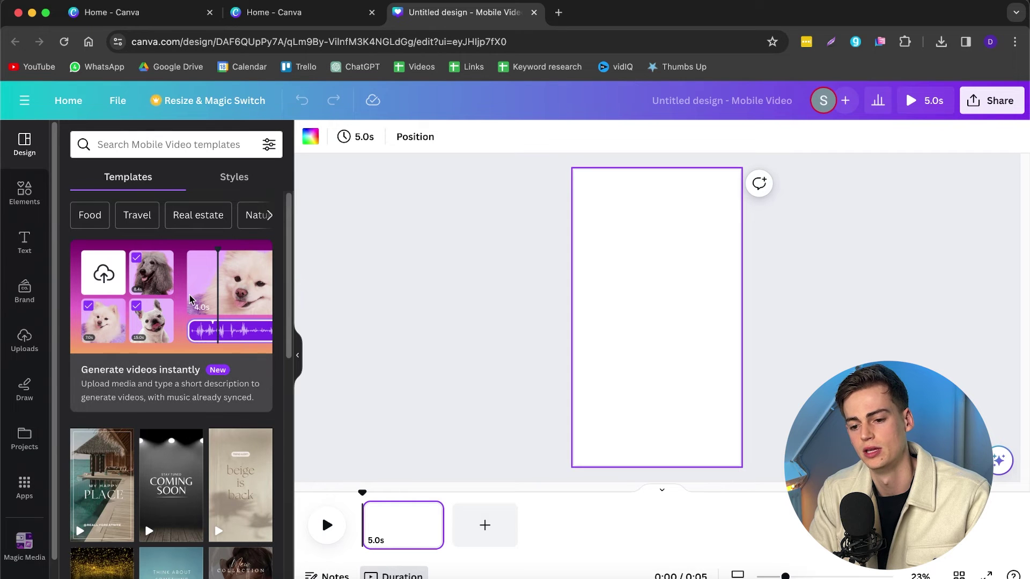
Step: In the instant video generator, select the 10.2s, 18.2s and 13.3s coffee clips
{"action": "left_click", "coordinate": [191, 309]}
{"action": "scroll", "coordinate": [511, 412], "scroll_direction": "down", "scroll_amount": 5}
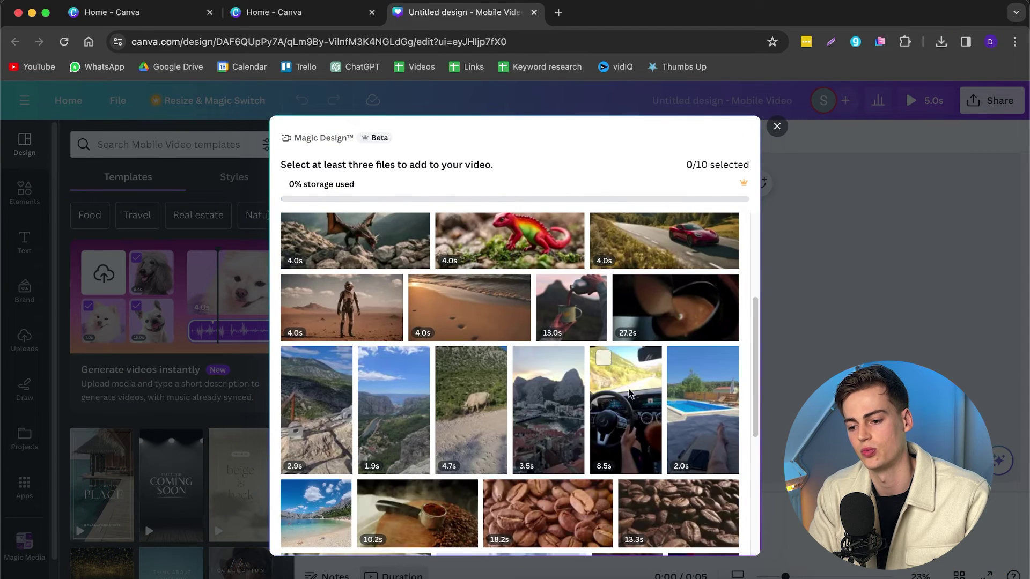
{"action": "scroll", "coordinate": [418, 375], "scroll_direction": "down", "scroll_amount": 1}
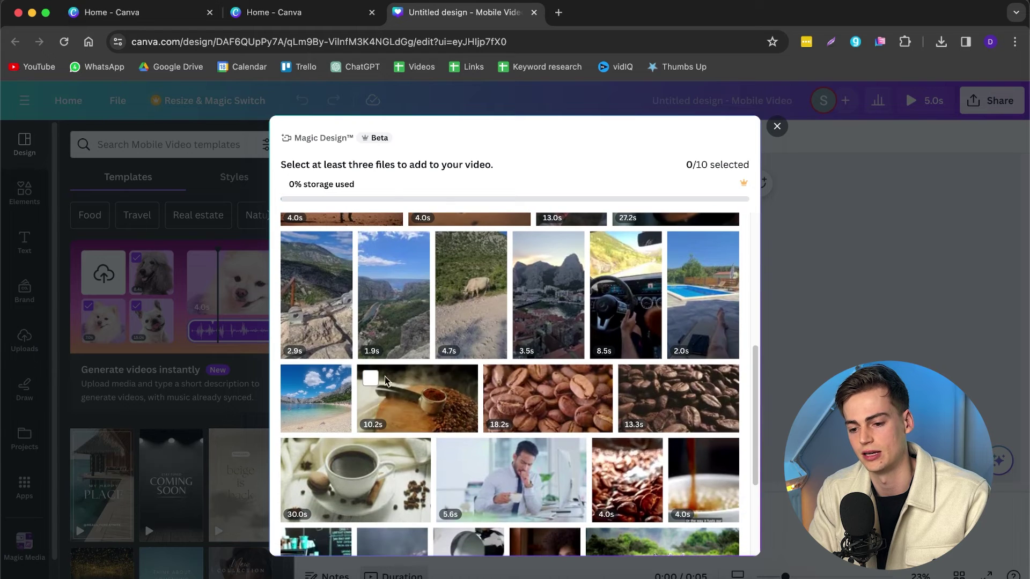
{"action": "left_click", "coordinate": [435, 395]}
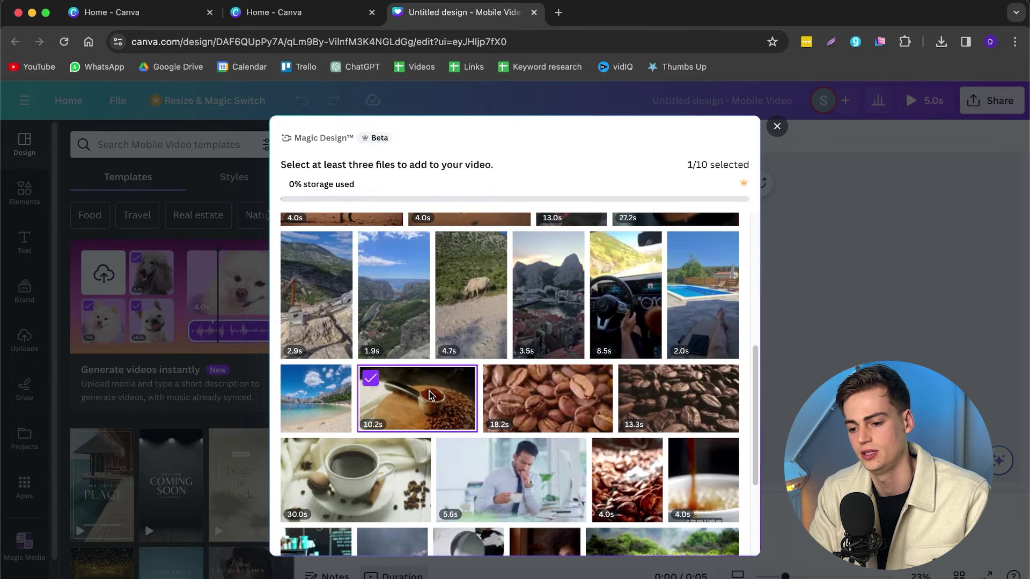
{"action": "left_click", "coordinate": [547, 397]}
{"action": "left_click", "coordinate": [678, 397]}
Step: Add the 30.0s coffee cup and 5.6s office man clips, then generate with 'create a promo video about the benefits of drinking coffee'
{"action": "scroll", "coordinate": [356, 374], "scroll_direction": "down", "scroll_amount": 3}
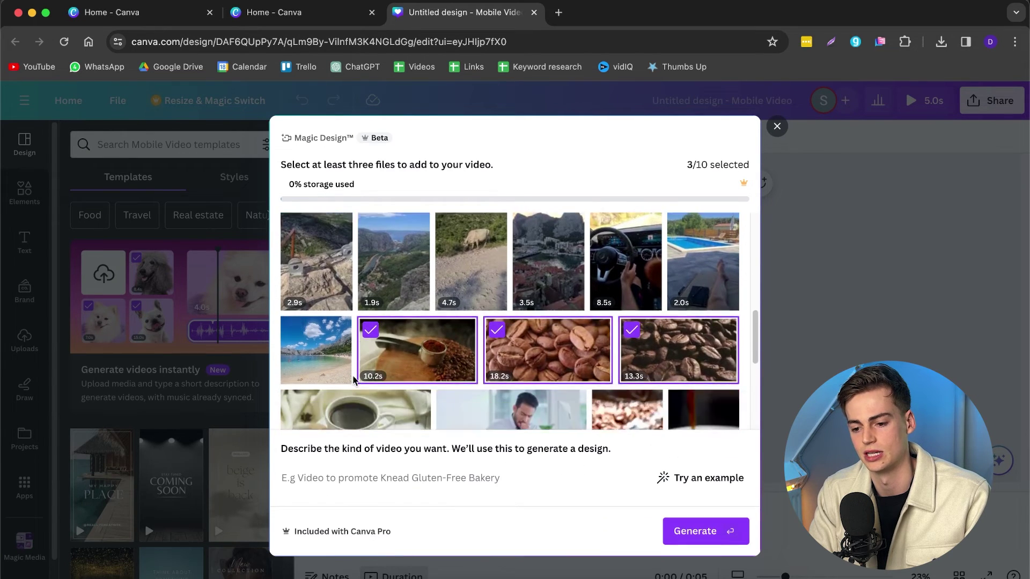
{"action": "left_click", "coordinate": [329, 347]}
{"action": "scroll", "coordinate": [450, 349], "scroll_direction": "down", "scroll_amount": 1}
{"action": "left_click", "coordinate": [482, 338]}
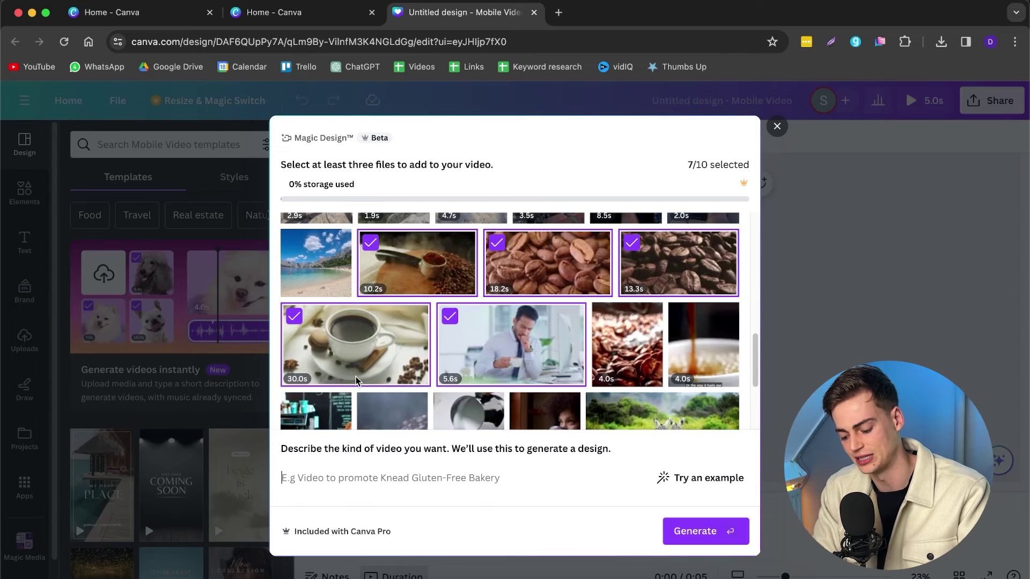
{"action": "type", "text": "create a "}
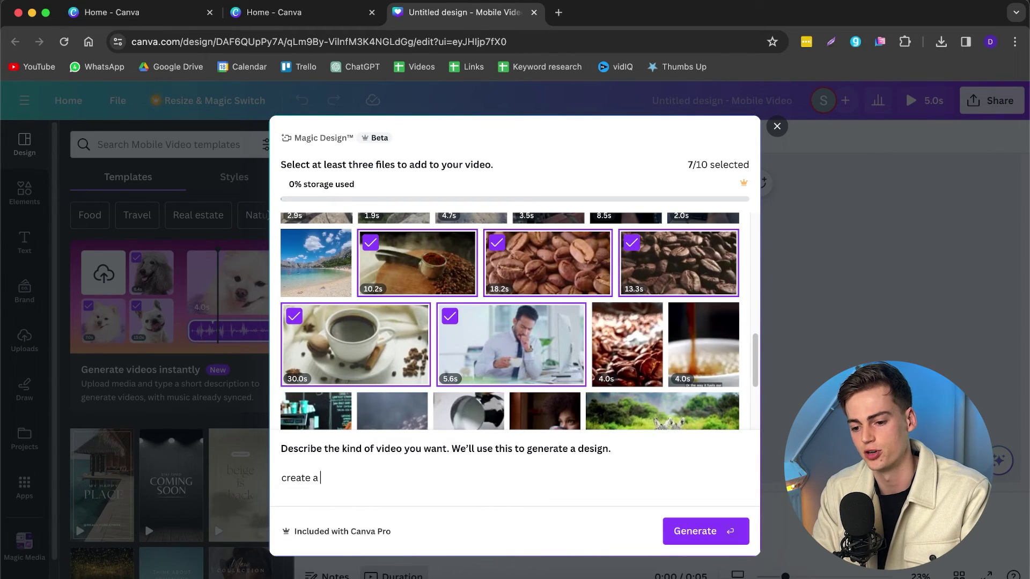
{"action": "type", "text": "promo video about the"}
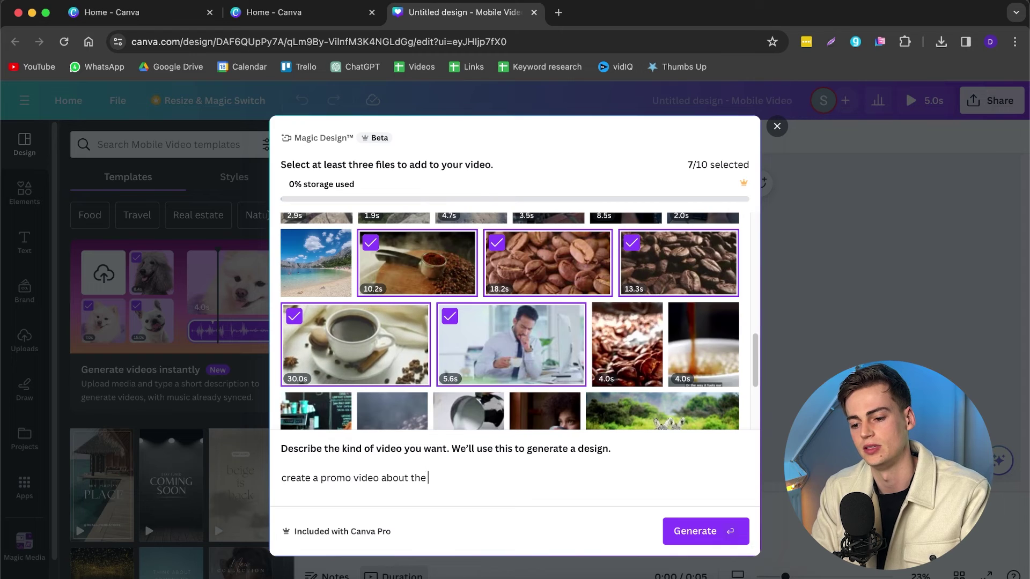
{"action": "type", "text": " benefits of dr"}
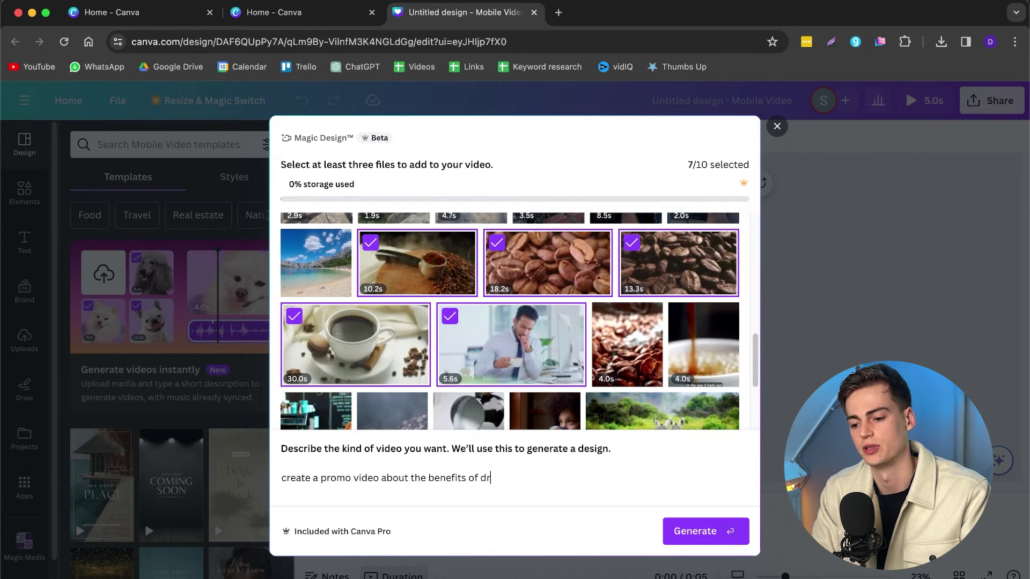
{"action": "type", "text": "inking coffee"}
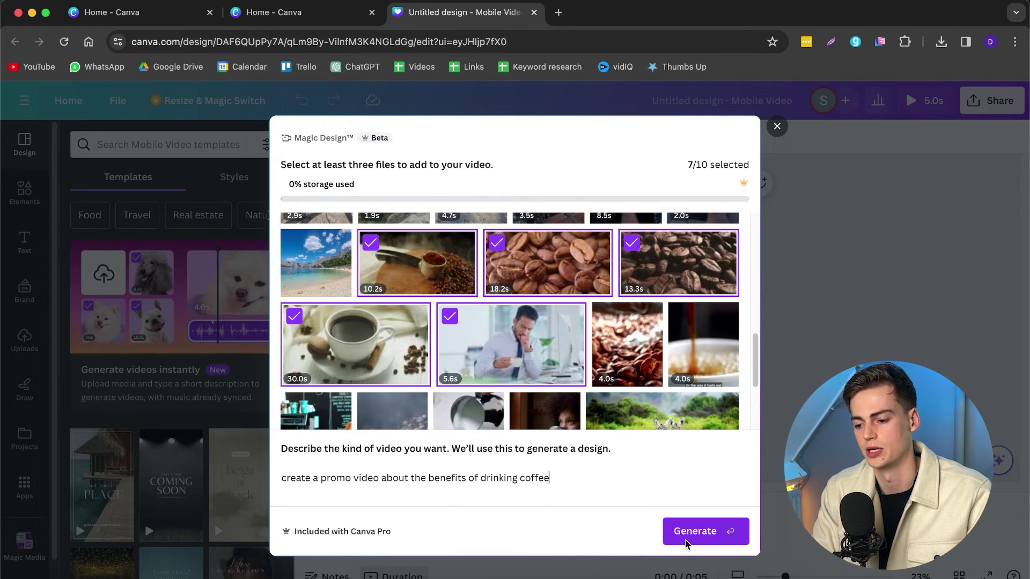
{"action": "left_click", "coordinate": [691, 537]}
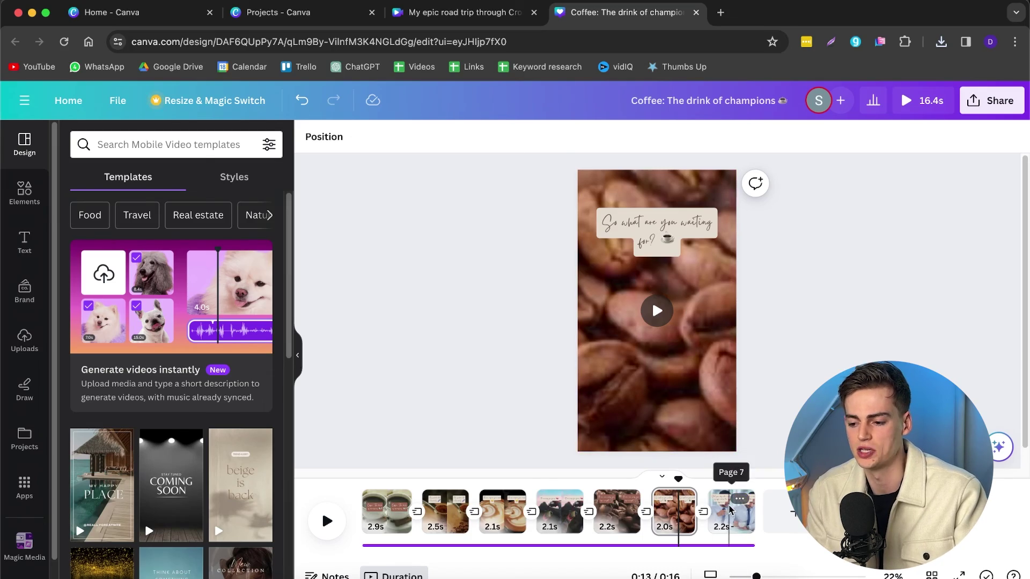
Step: Drag page 7's 'Start your day with a cup of coffee...' caption down near the frame bottom
{"action": "left_click", "coordinate": [728, 509]}
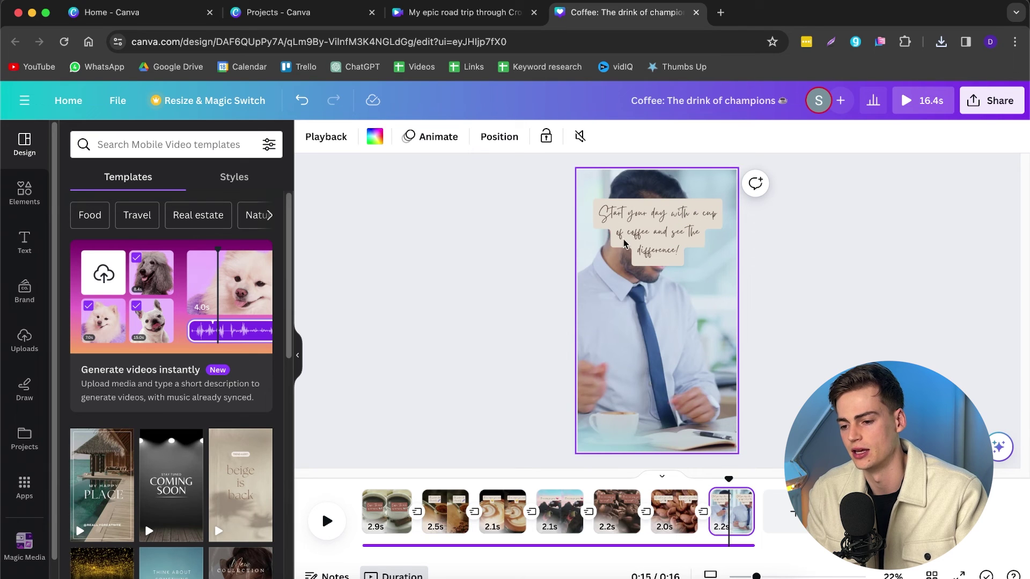
{"action": "left_click", "coordinate": [664, 226]}
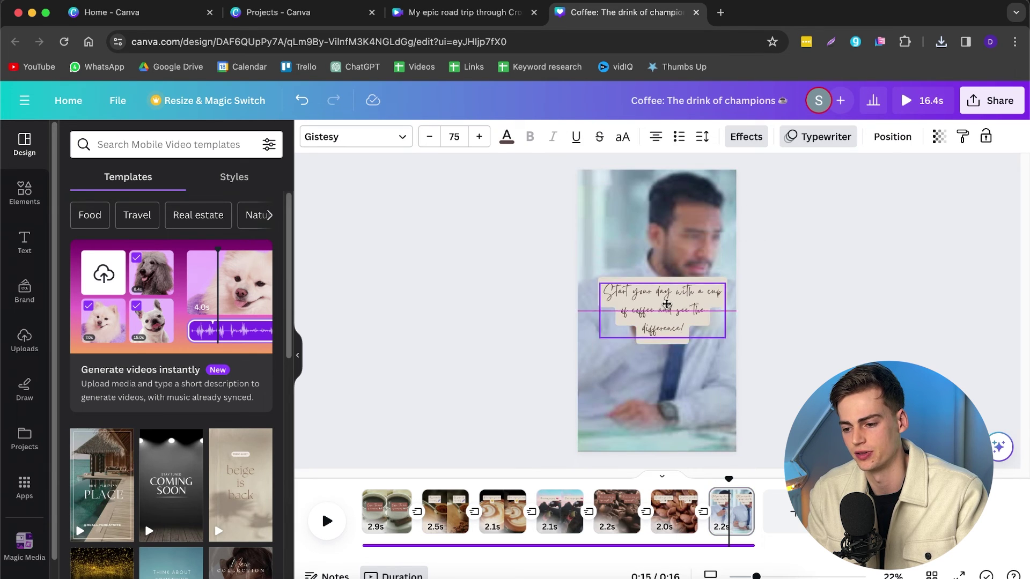
{"action": "left_click_drag", "start_coordinate": [666, 304], "coordinate": [658, 351]}
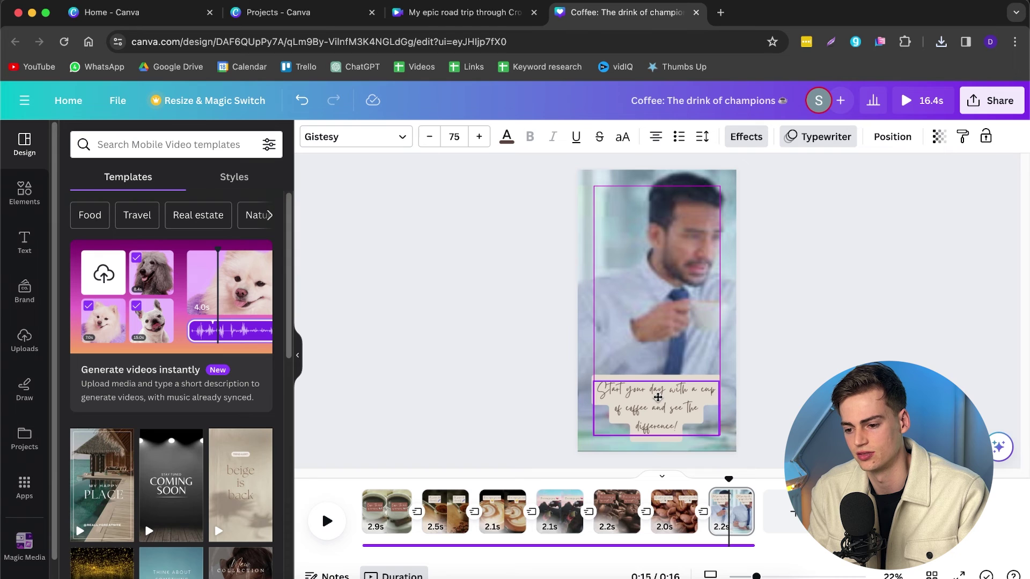
{"action": "left_click", "coordinate": [678, 518]}
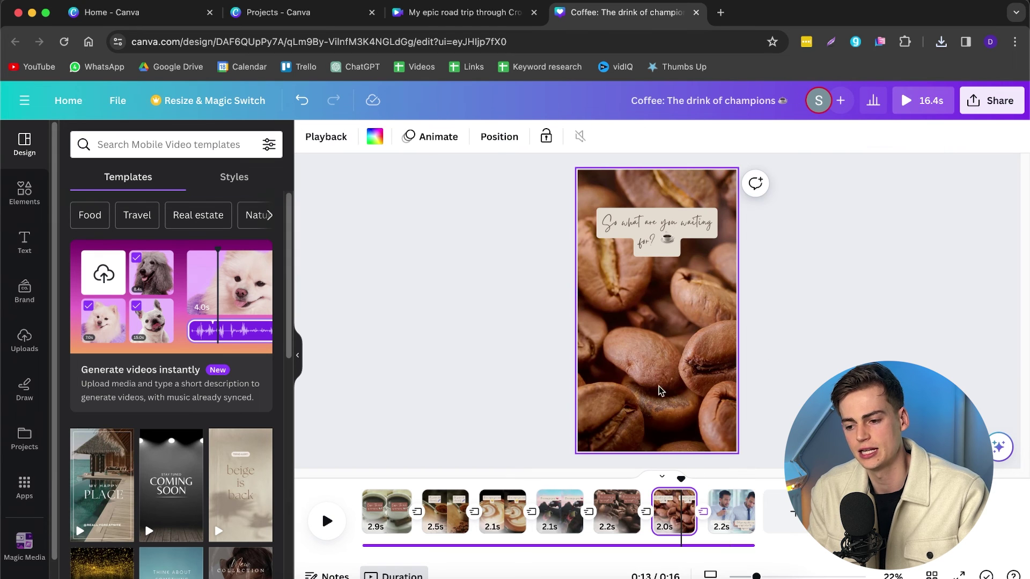